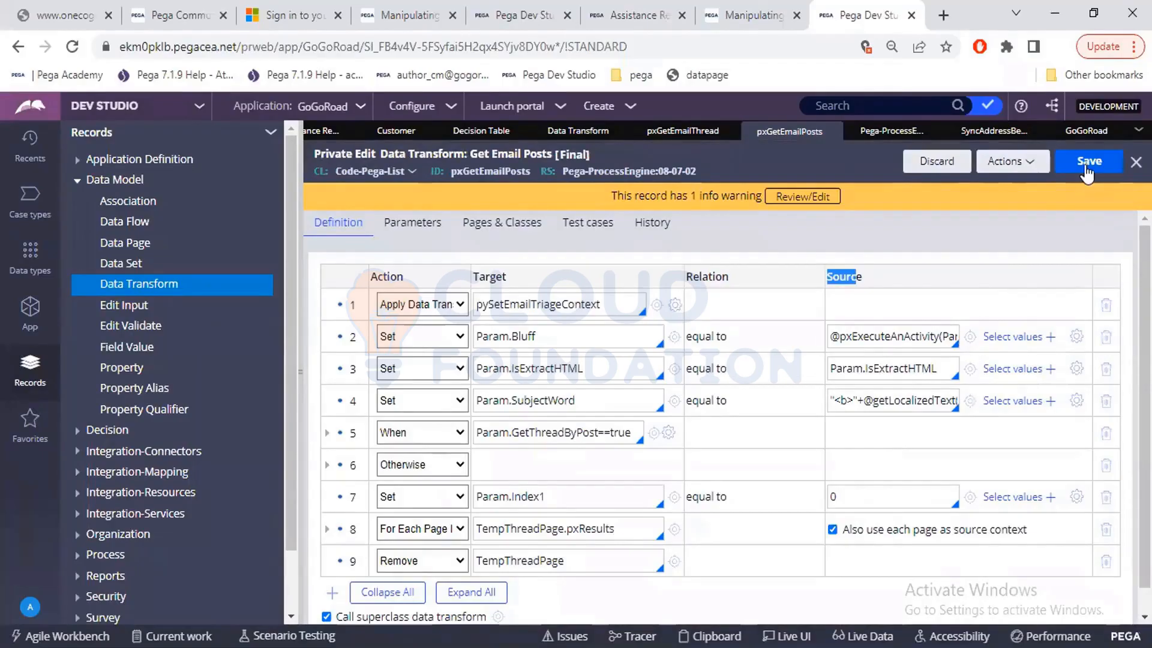
Delete the When and Otherwise rows from the Get Email Posts data transform, including their child rows.
click(1087, 170)
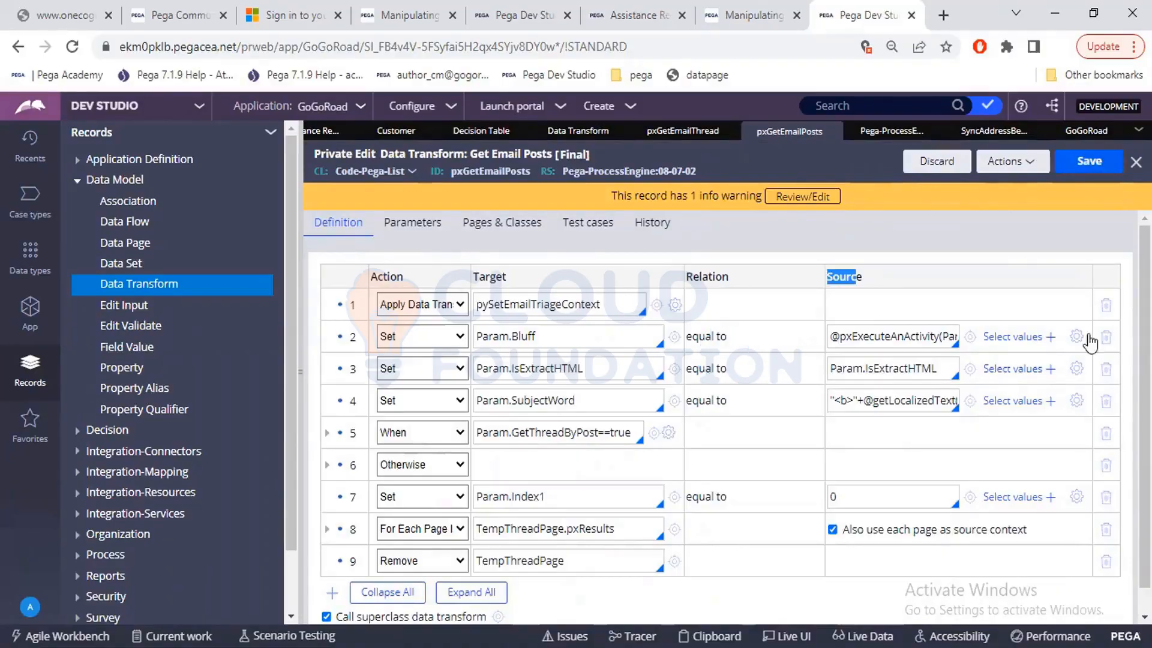
click(1107, 438)
click(920, 448)
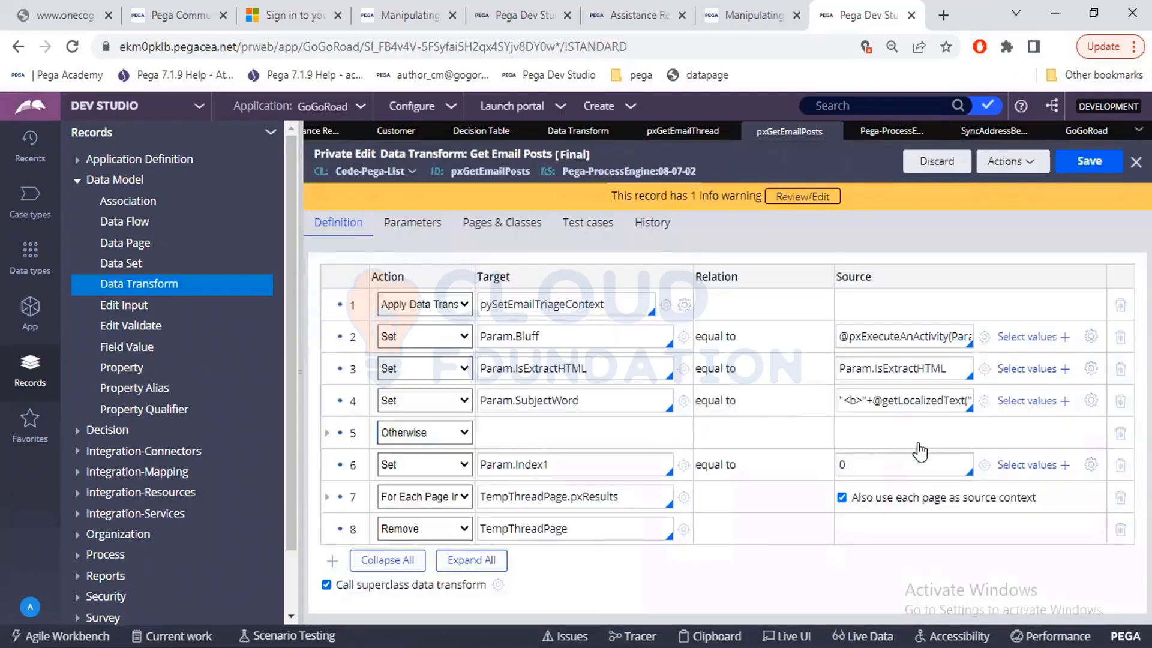
click(1119, 433)
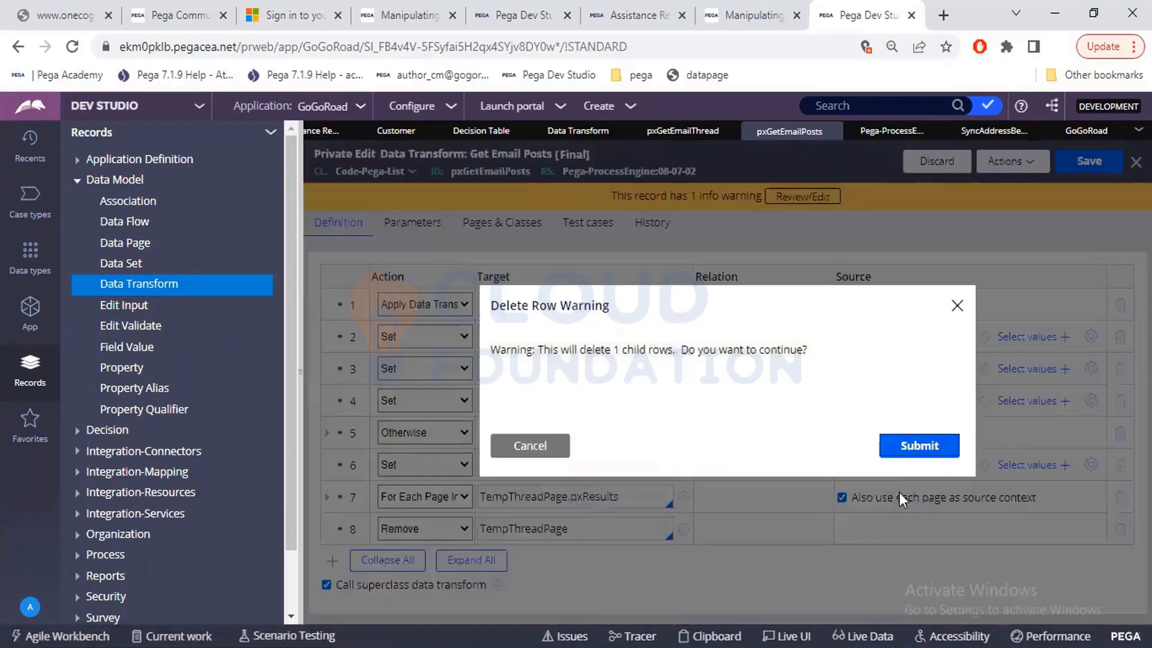
click(905, 449)
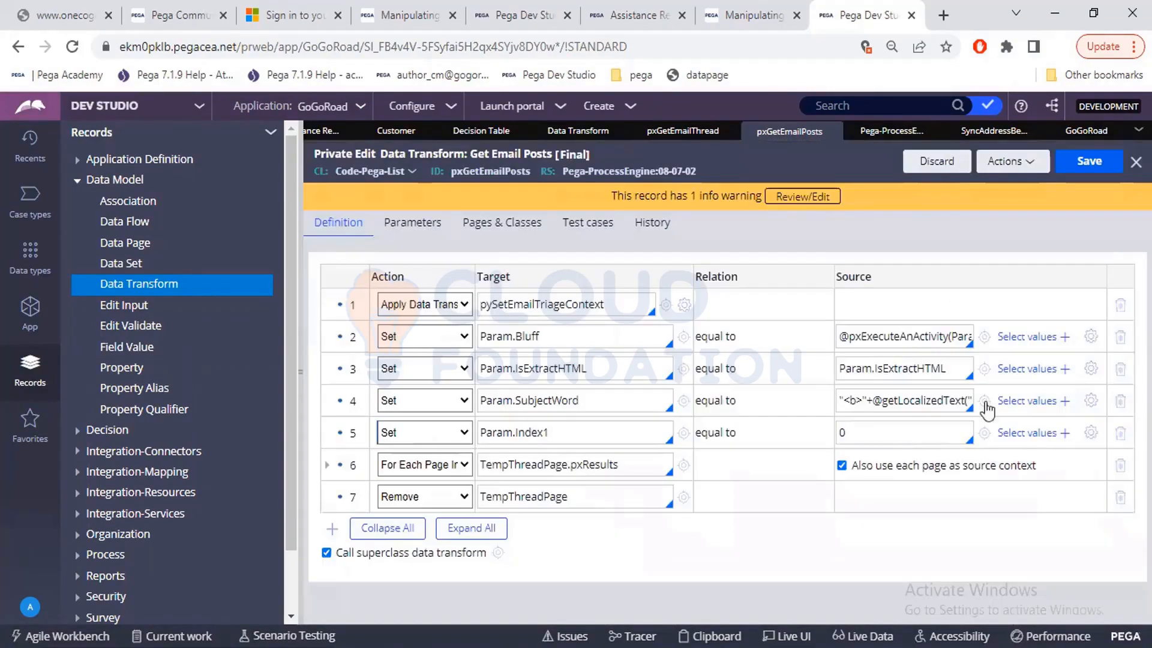
Delete the Set rows targeting Param.IsExtractHTML, Param.SubjectWord and Param.Index1.
click(1121, 370)
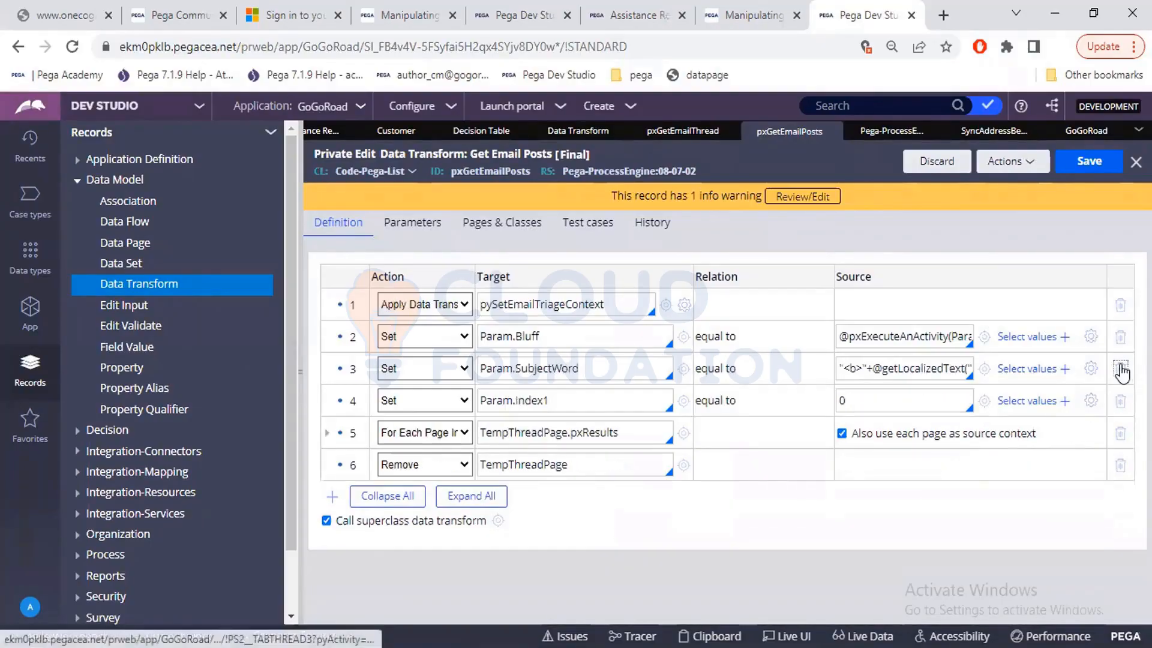
click(1121, 370)
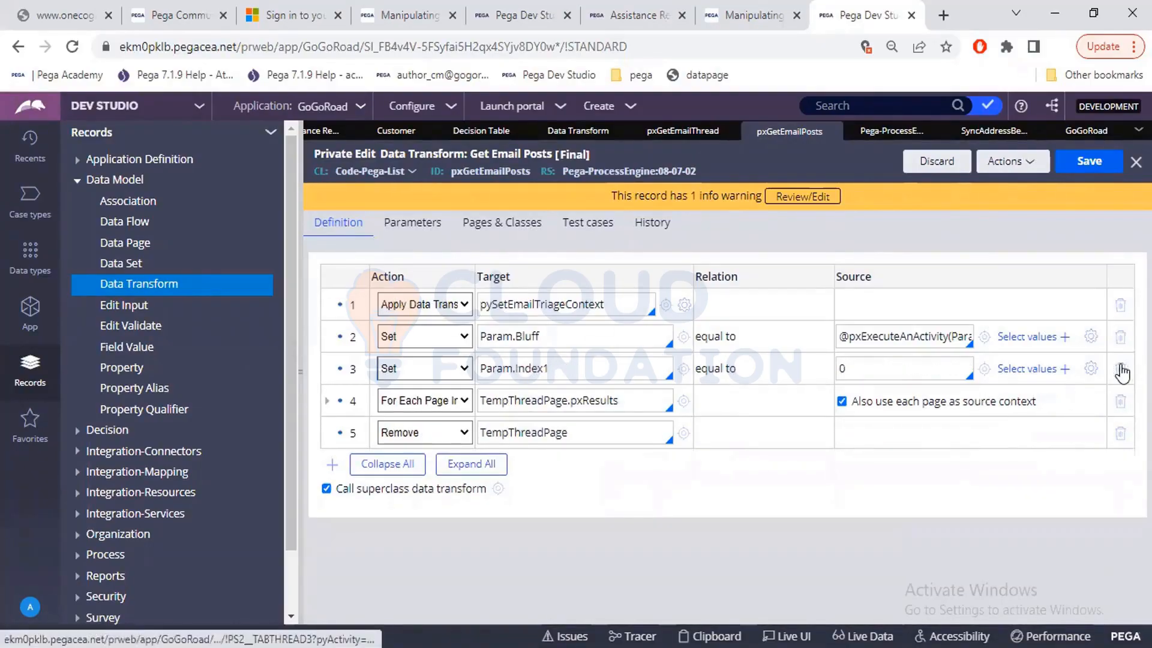
click(1121, 369)
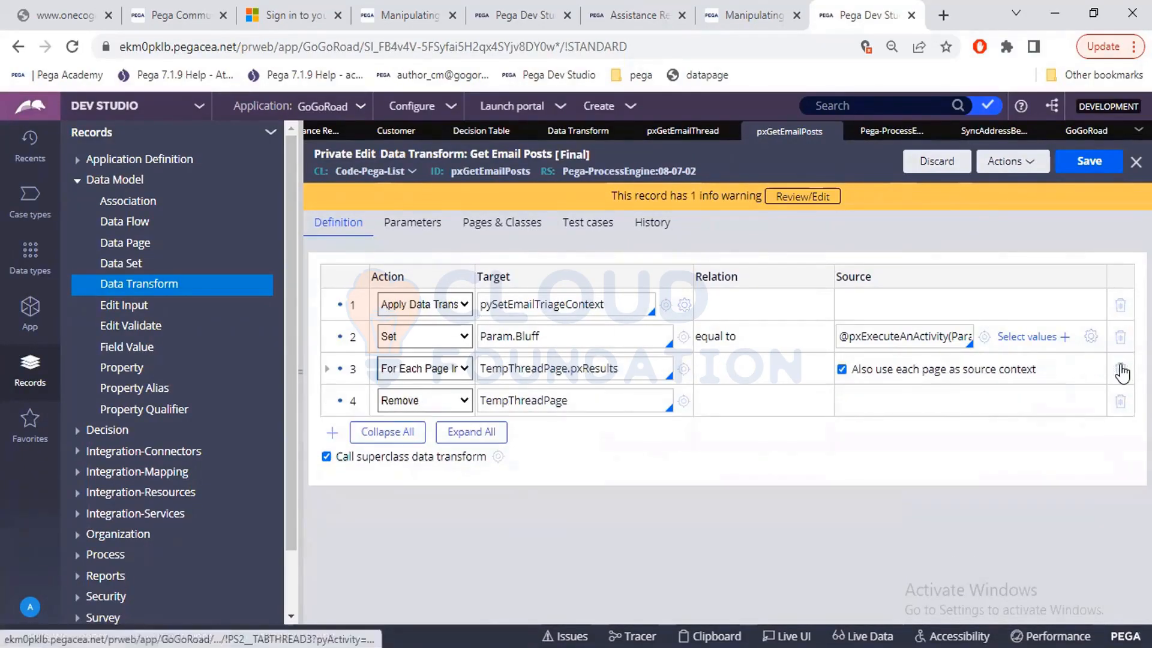
Delete the For Each Page In row with its child rows, the Remove TempThreadPage row and the Set Param.Bluff row.
click(1121, 370)
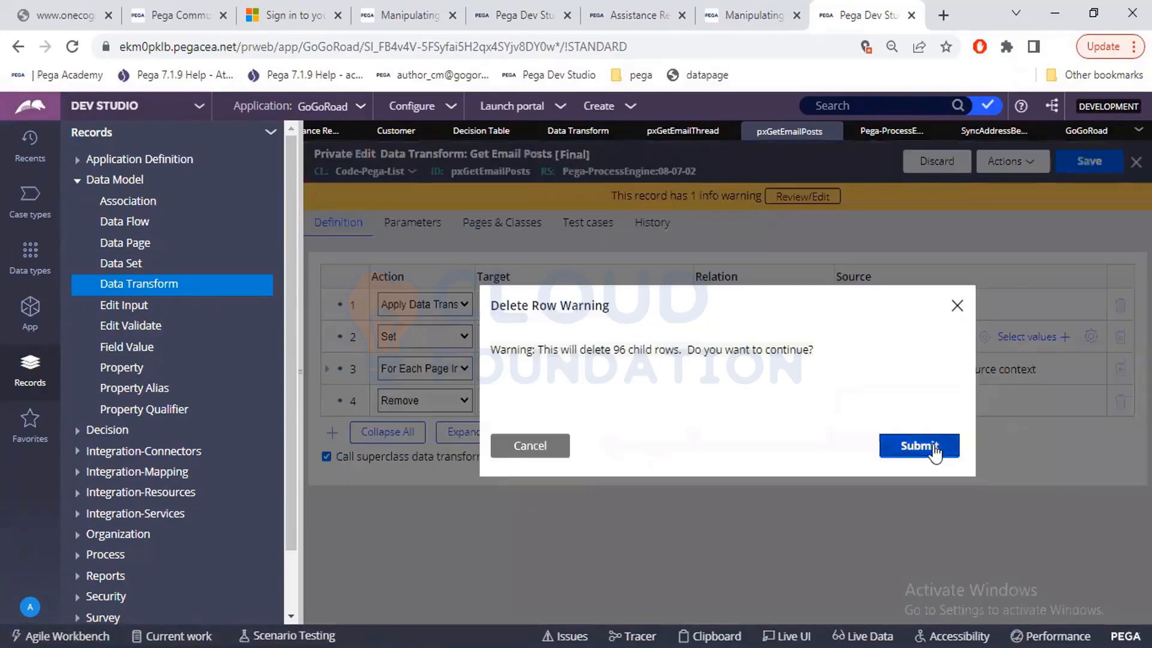
click(933, 450)
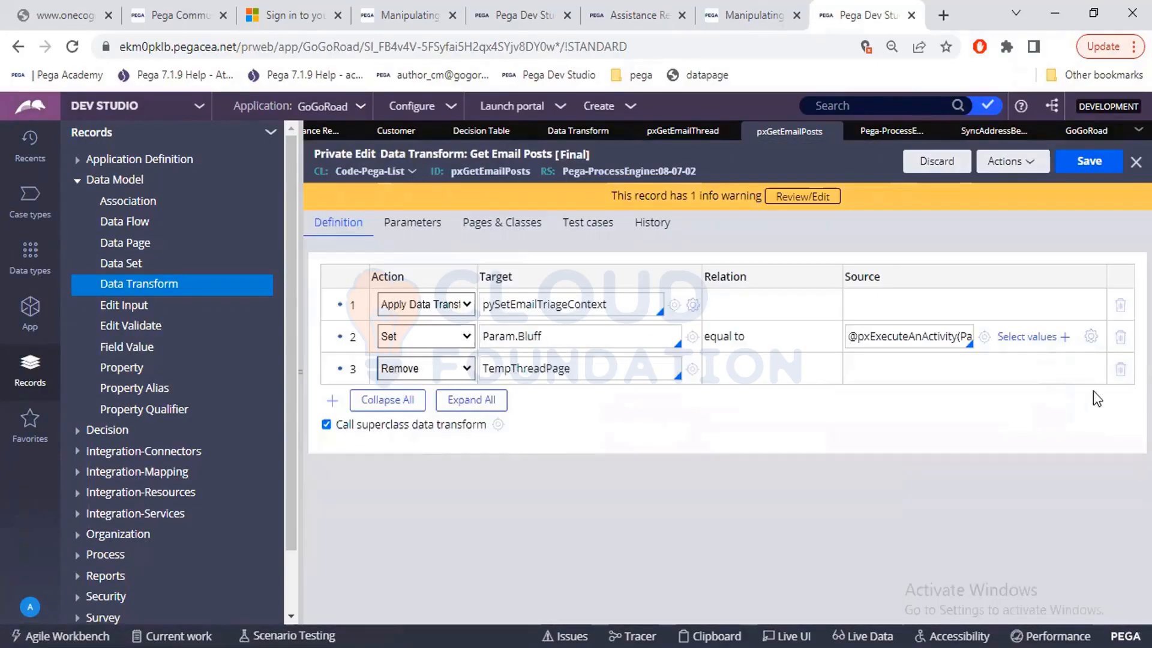
click(1119, 370)
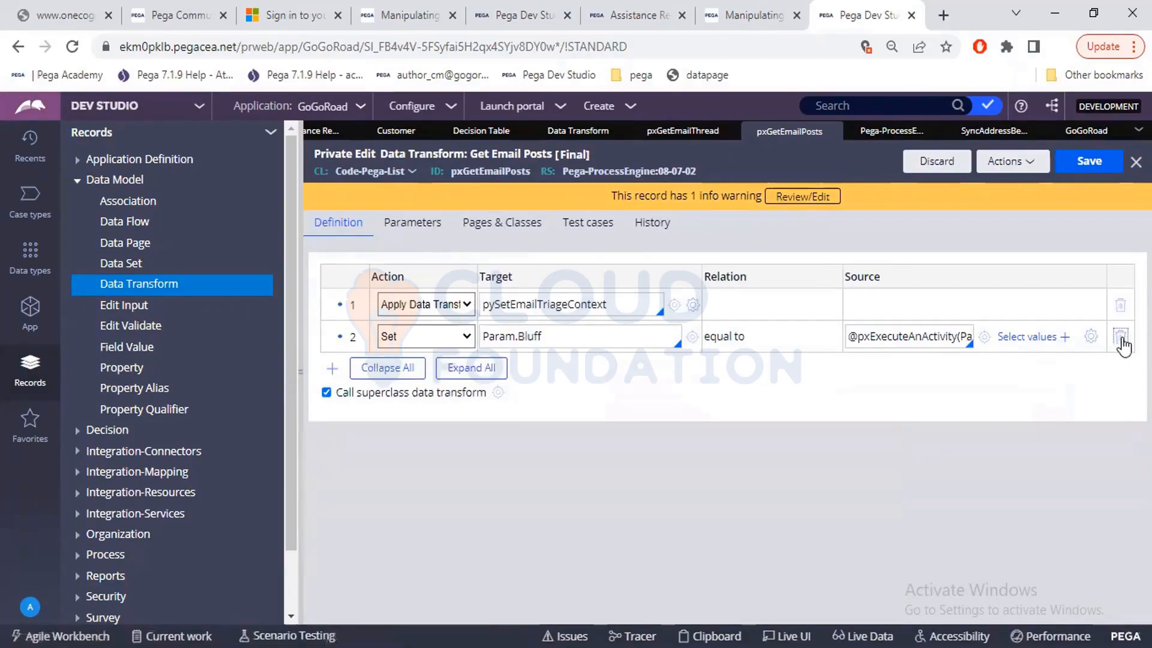
click(1120, 337)
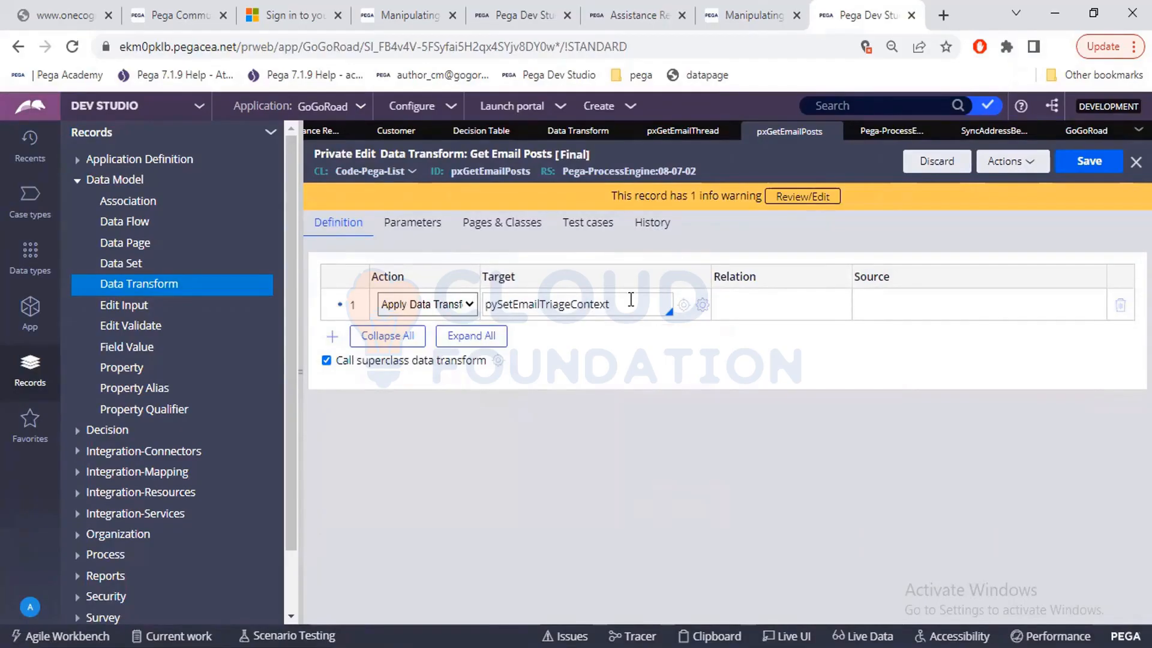
Change the remaining row's action from Apply Data Transform to Set and clear its target.
click(436, 311)
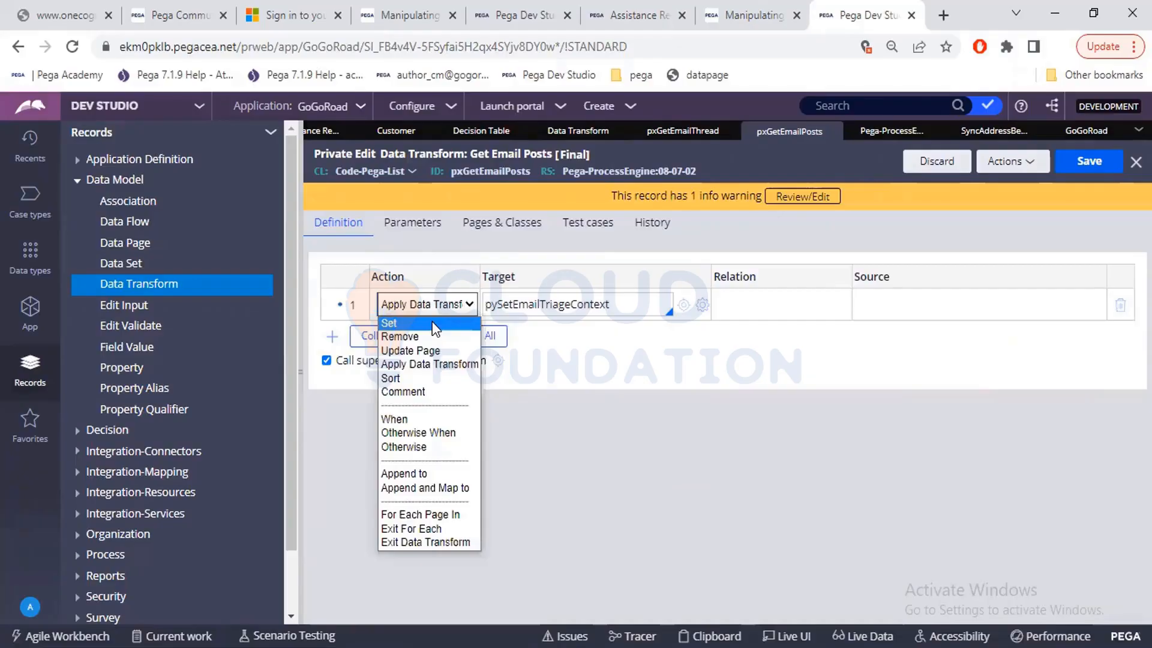
click(435, 324)
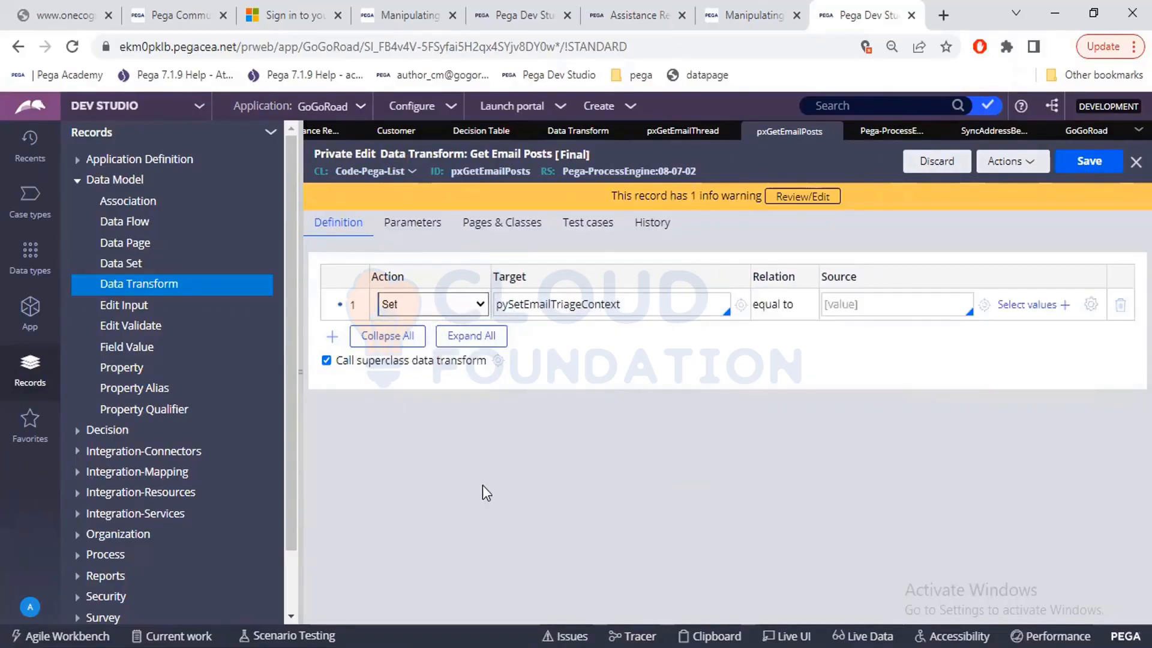
click(509, 306)
double_click(509, 306)
key(BackSpace)
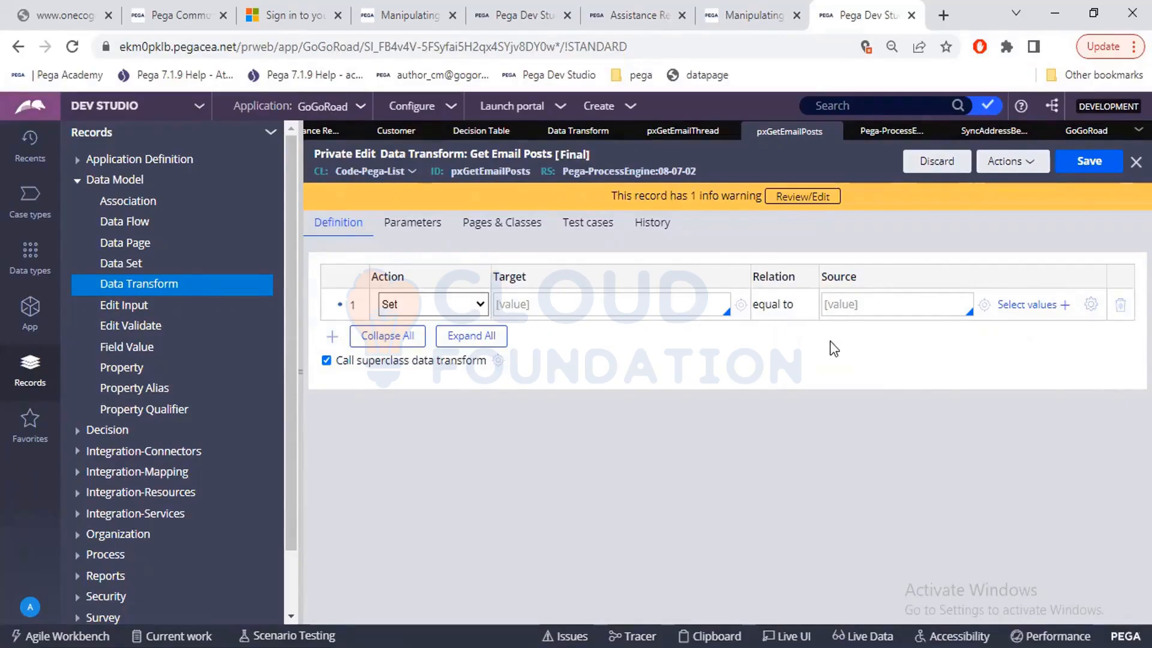
Set the source of the Set row to the literal "Test".
click(862, 303)
text(""Test)
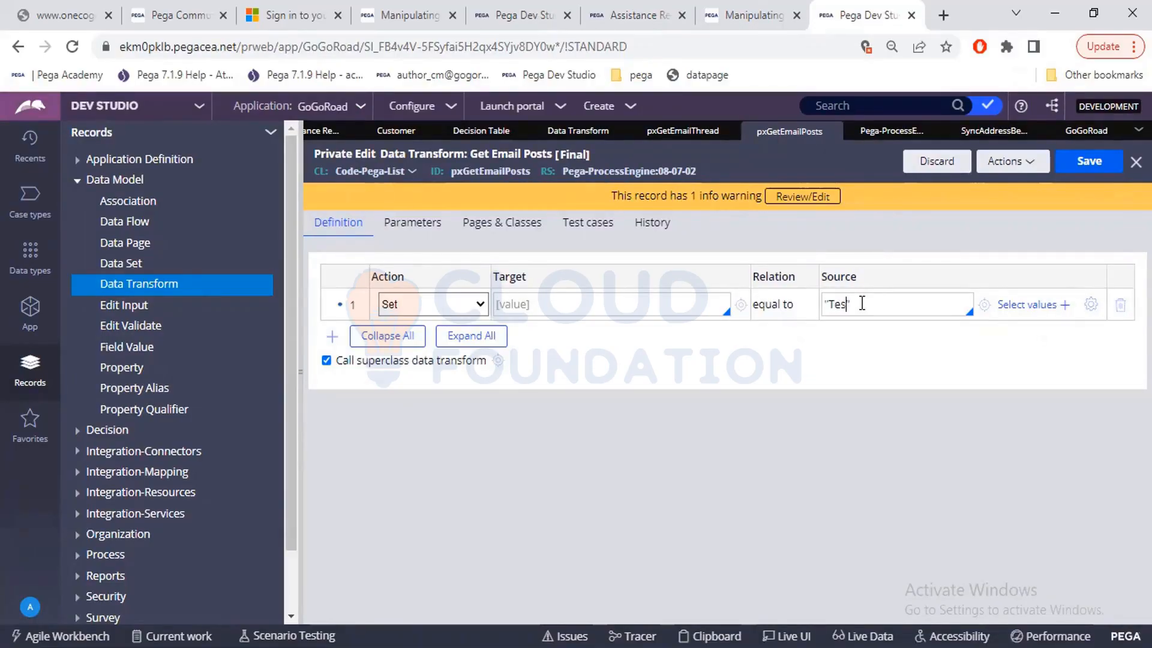
key(Right)
drag(826, 303, 853, 305)
click(498, 282)
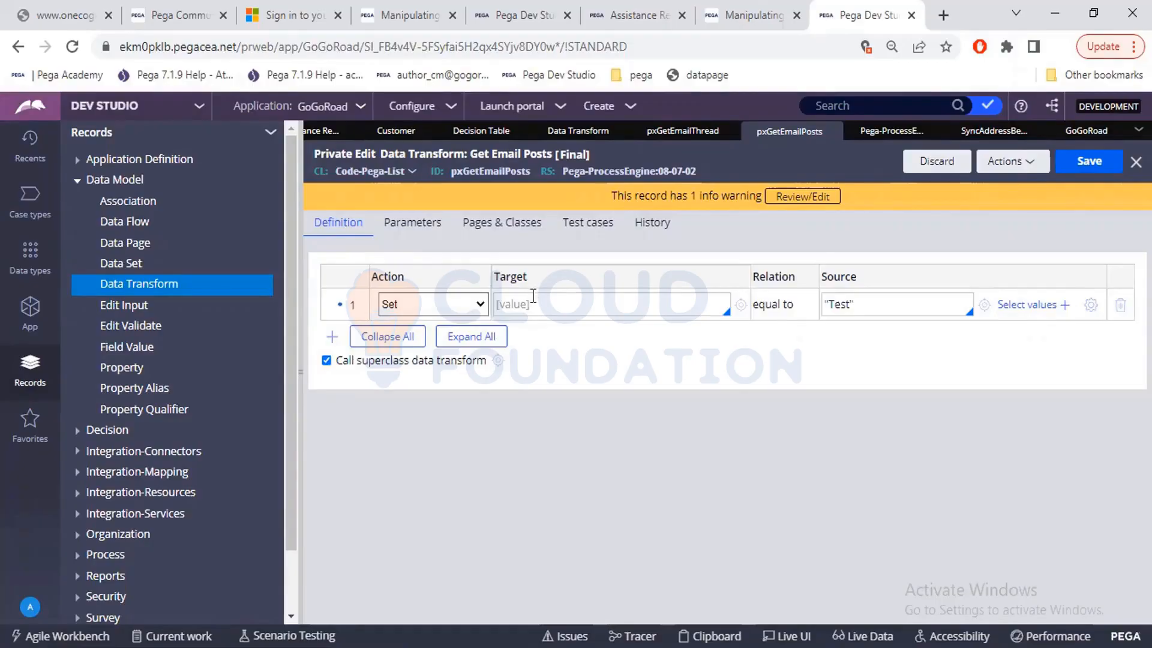
Set the target of the Set row to pyWorkPage.pyLabel.
click(530, 303)
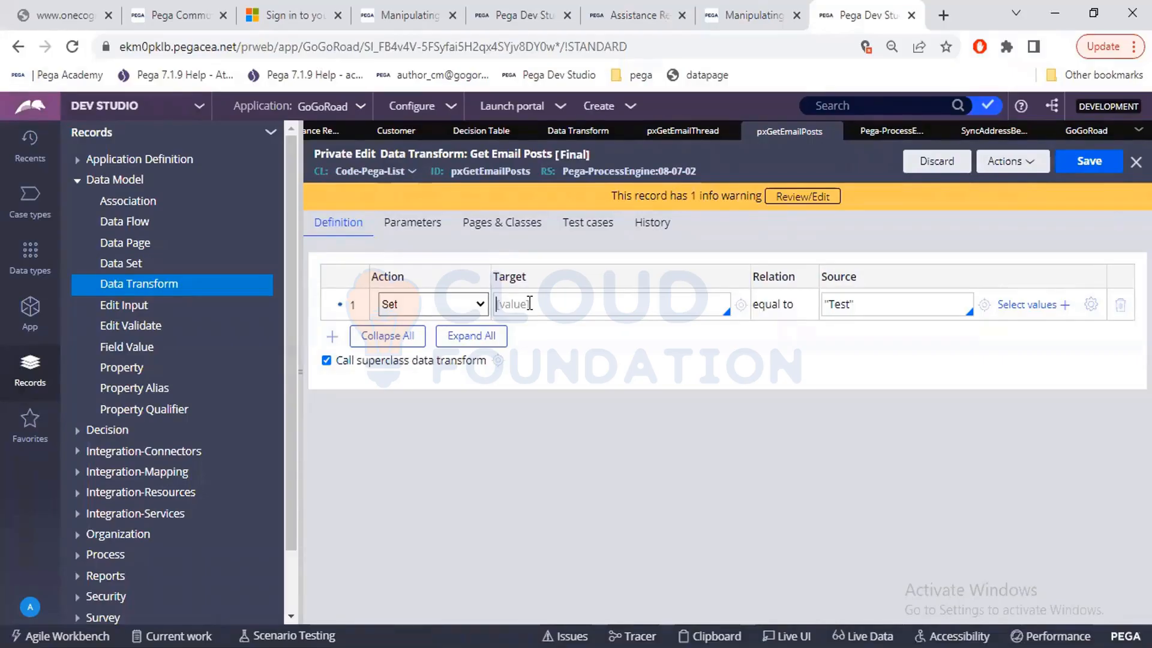
text(pyWorkPage.pyLabel)
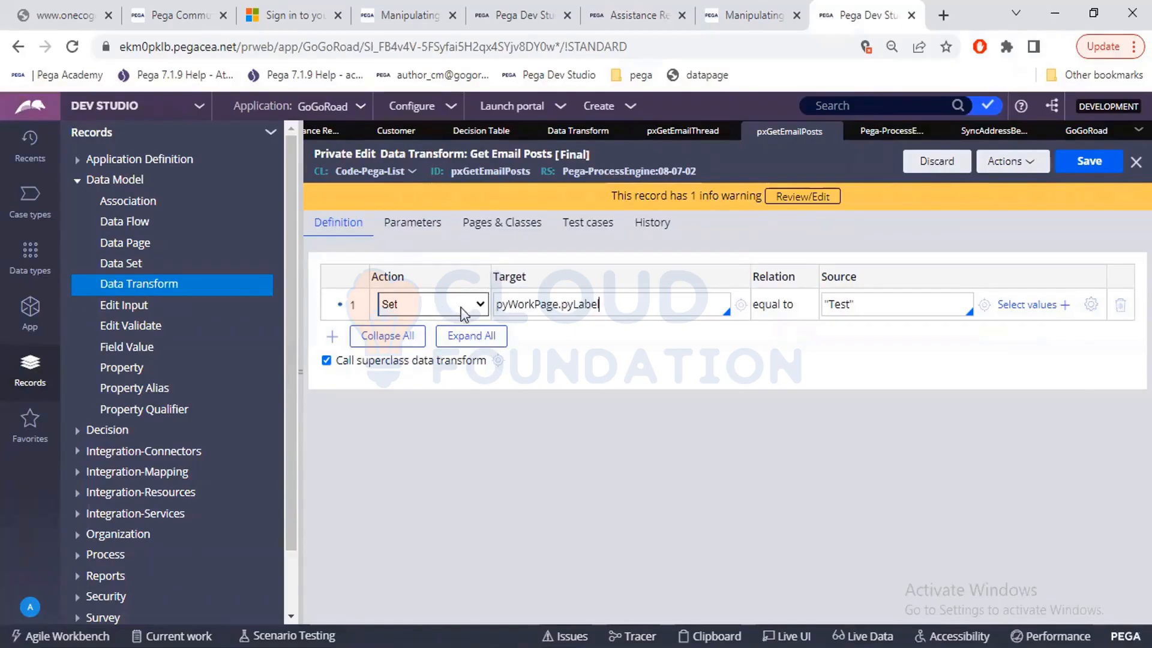
drag(599, 307, 497, 309)
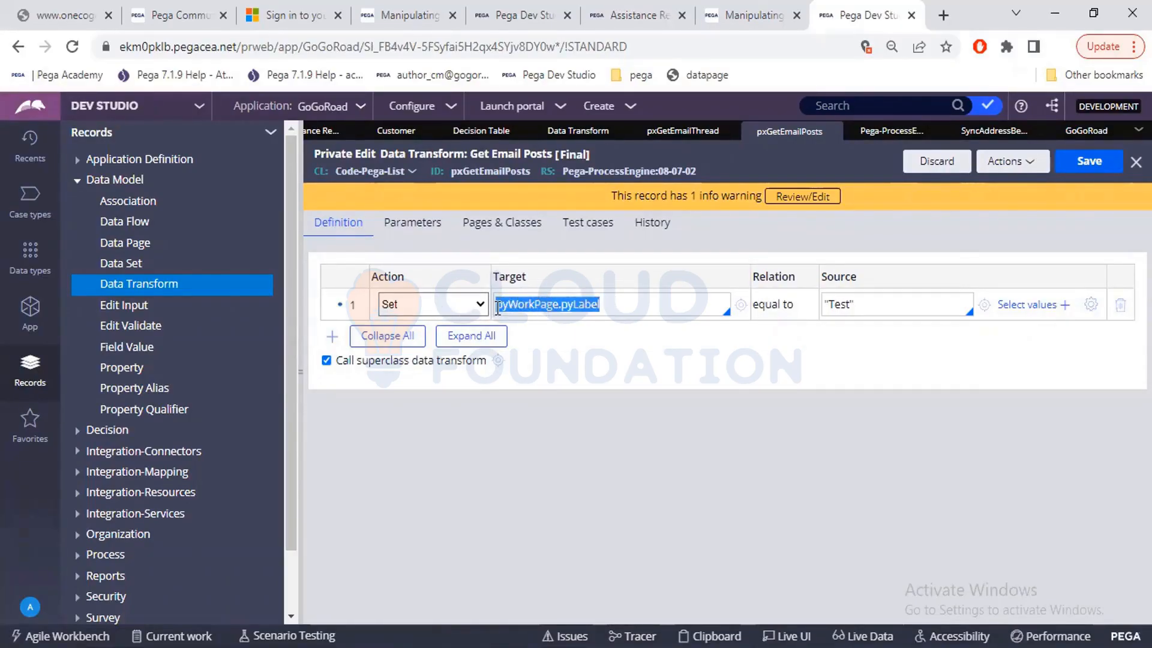
click(608, 303)
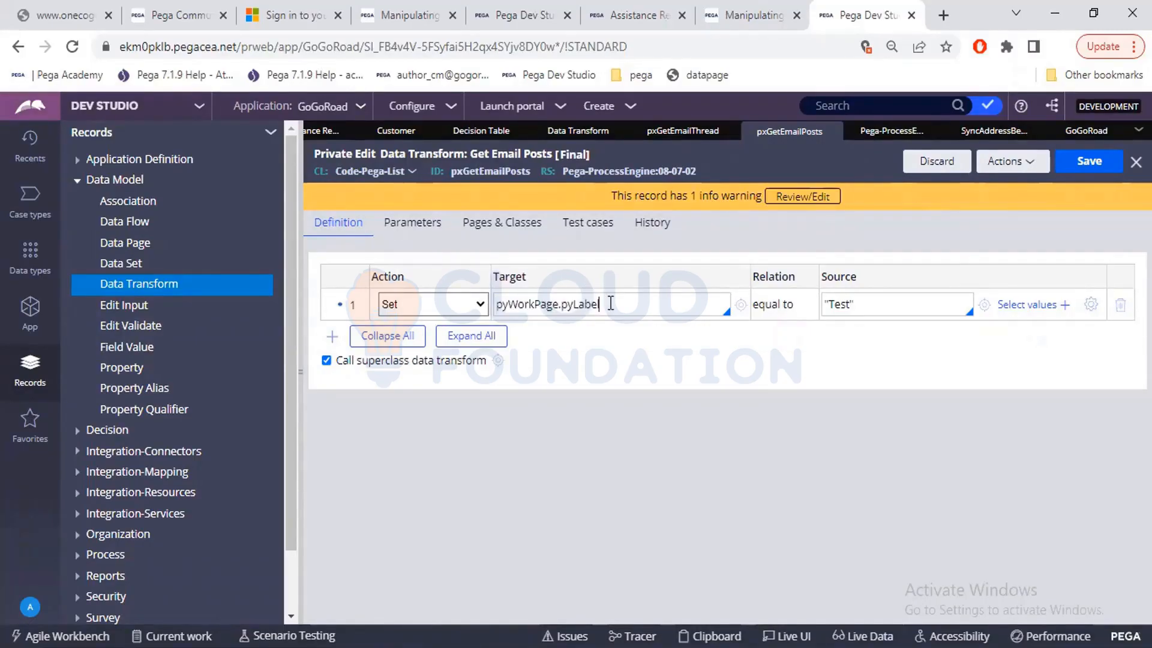
double_click(513, 304)
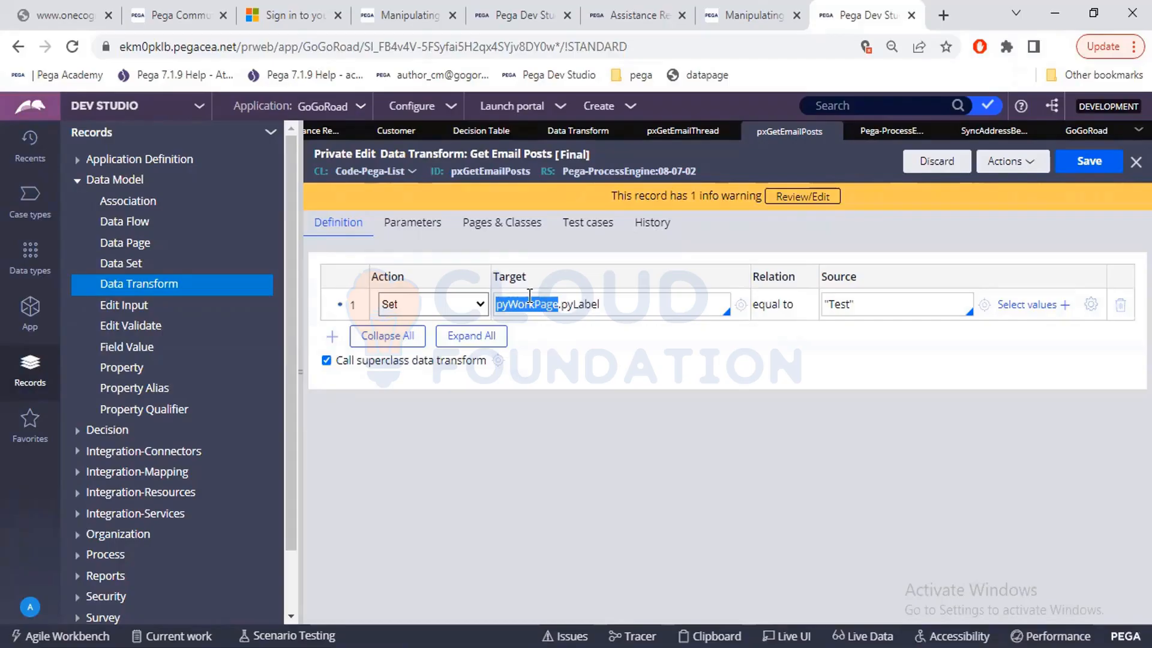
click(590, 307)
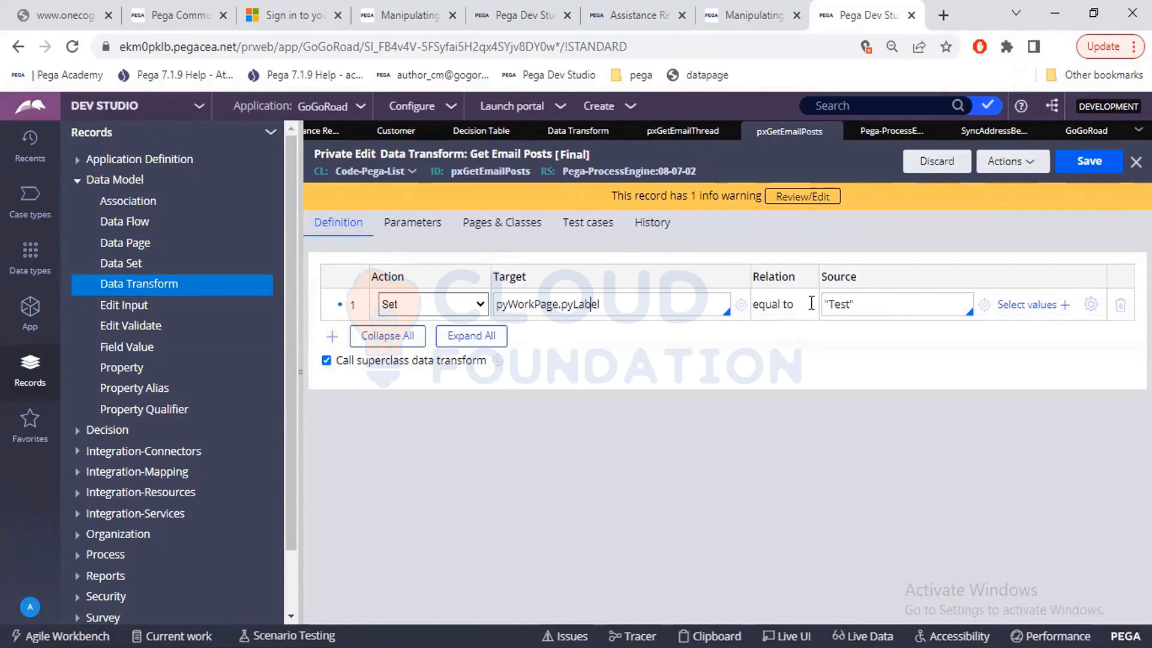
Replace the source of the Set row with the property reference .Name.
key(Tab)
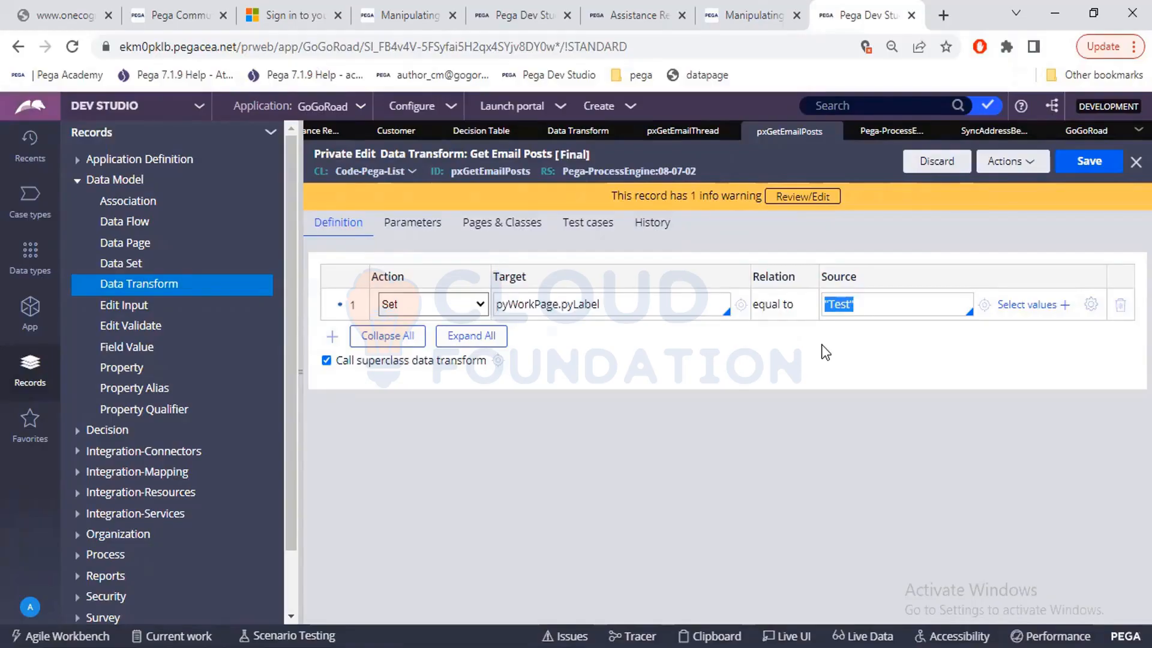
key(BackSpace)
text(.Na)
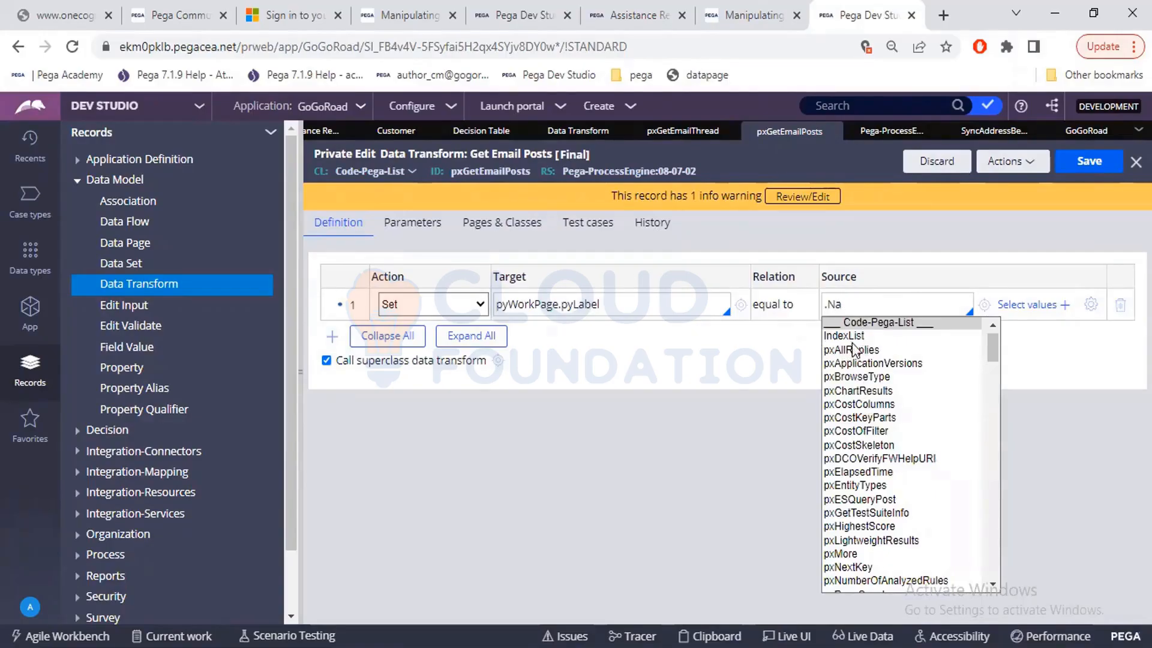
text(me)
click(690, 417)
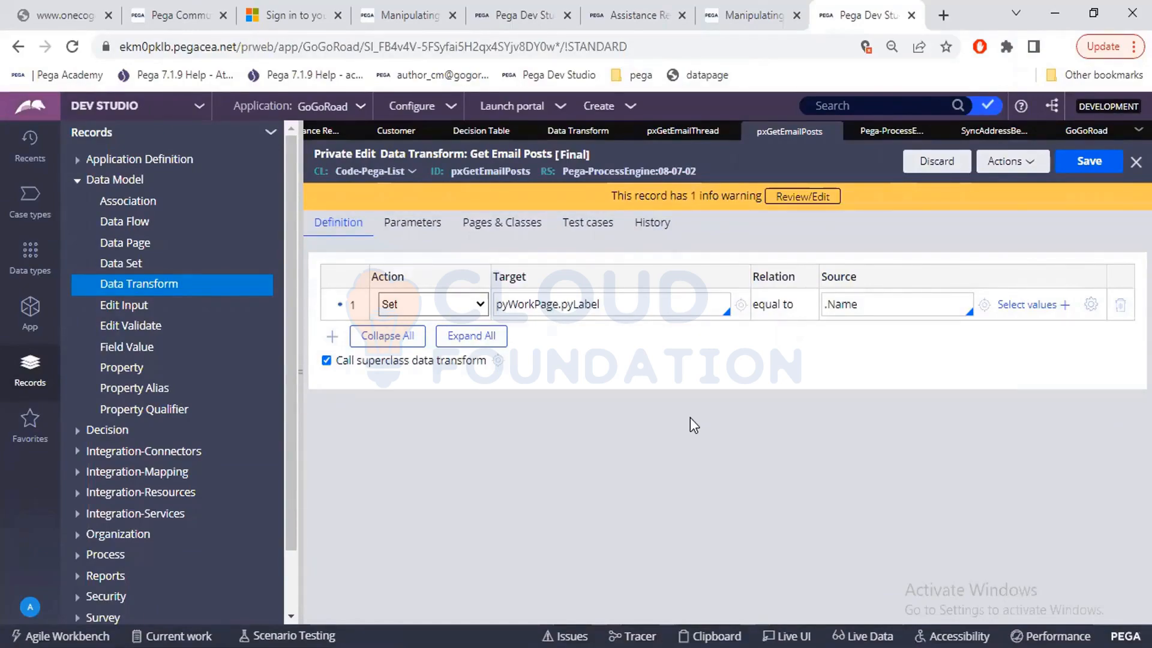
Launch the User Portal and open the Assistance Request case from My worklist.
click(544, 123)
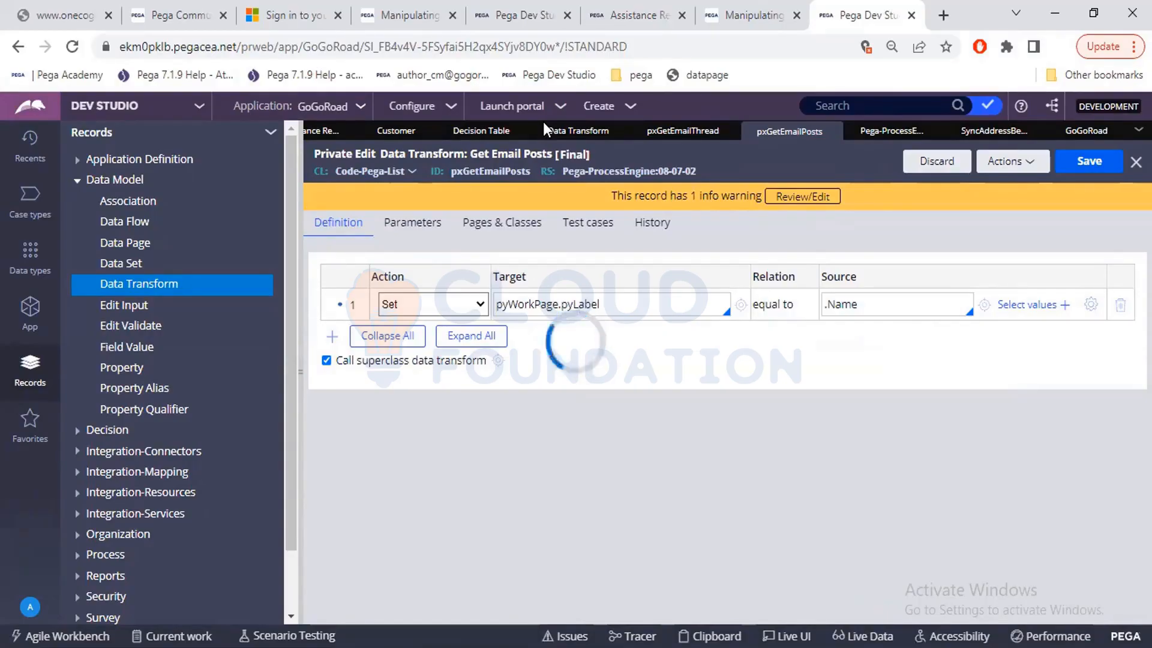
click(543, 119)
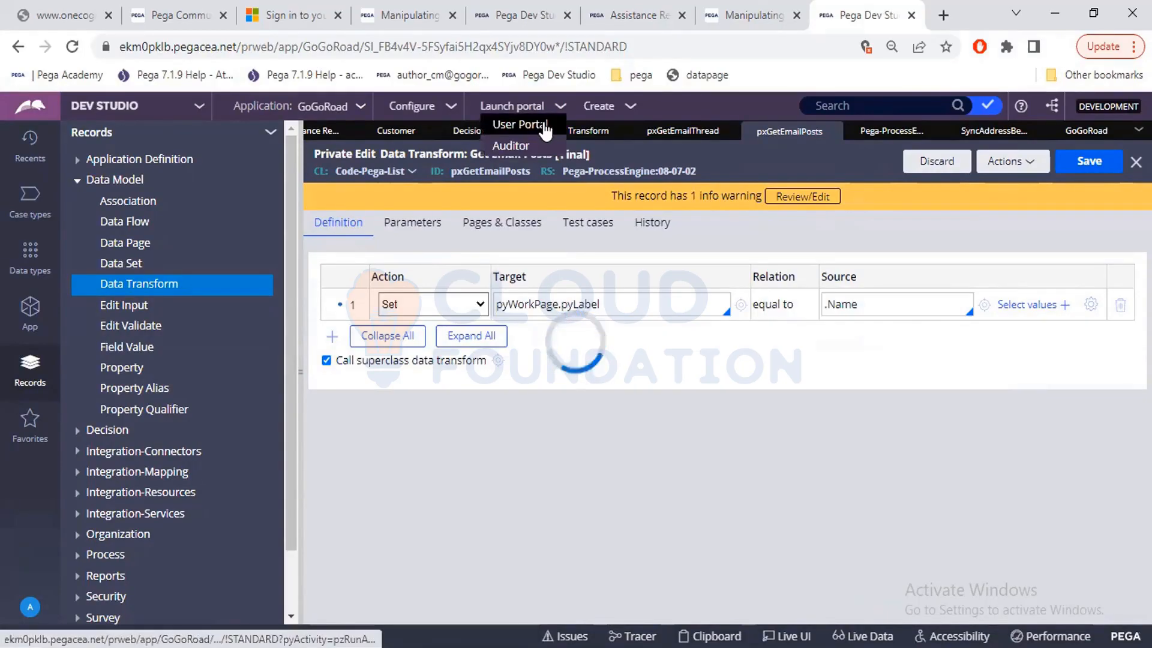
click(544, 125)
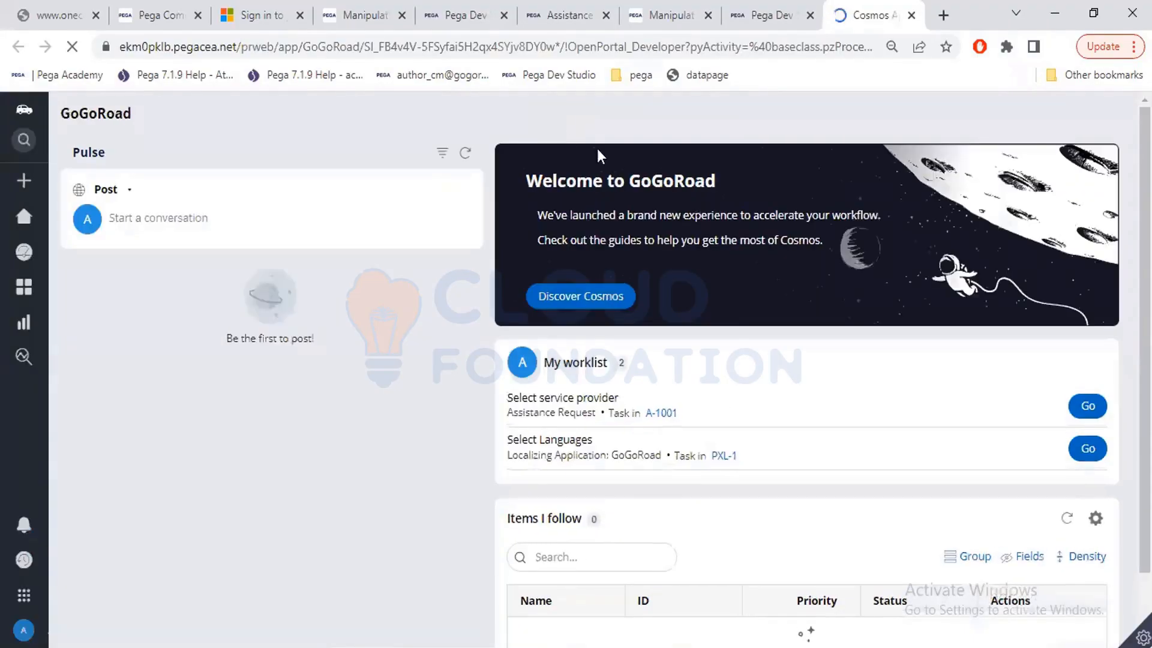
click(648, 412)
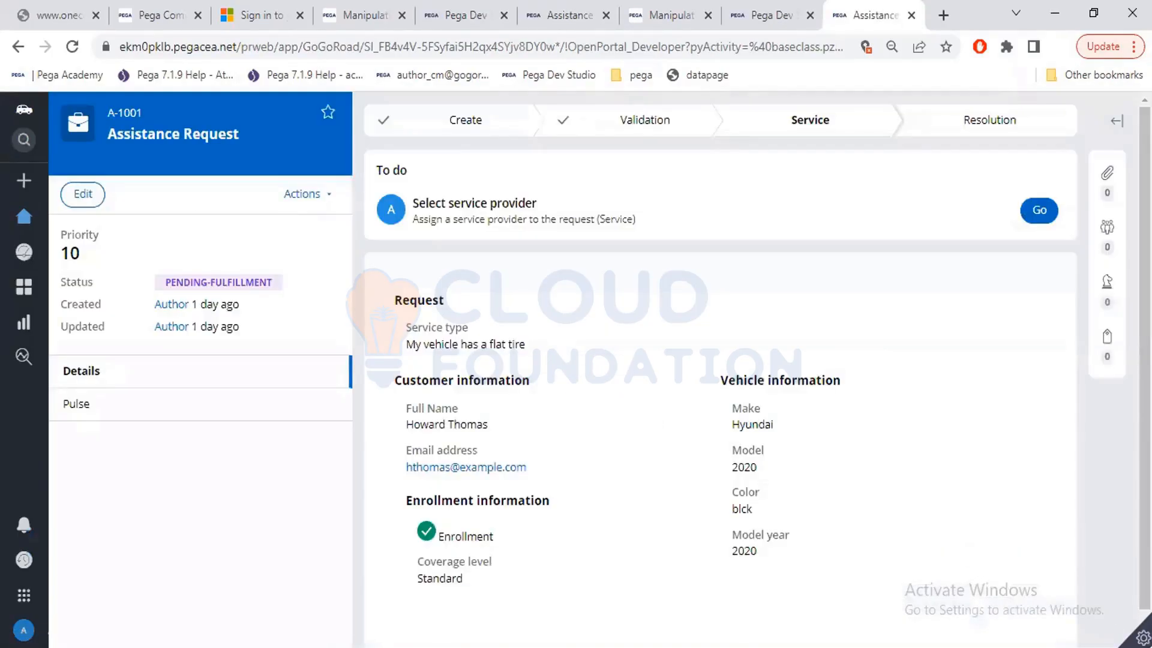
Open the Clipboard viewer for the case in full size and examine the CustomerID page under pyWorkPage.
click(1142, 637)
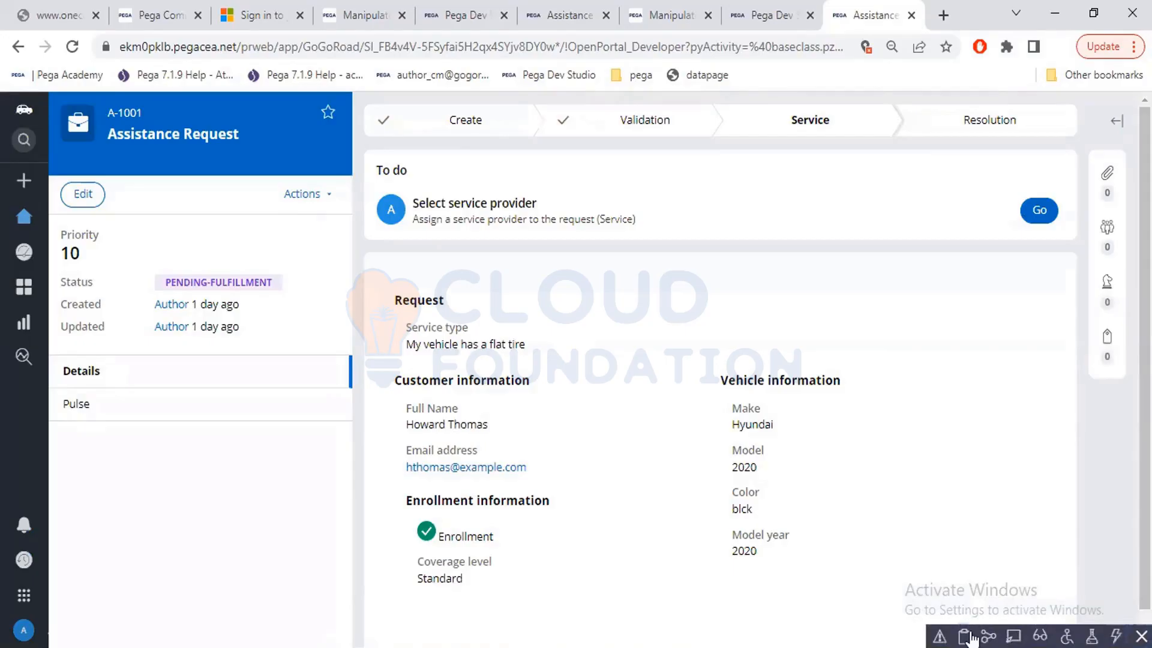
click(972, 636)
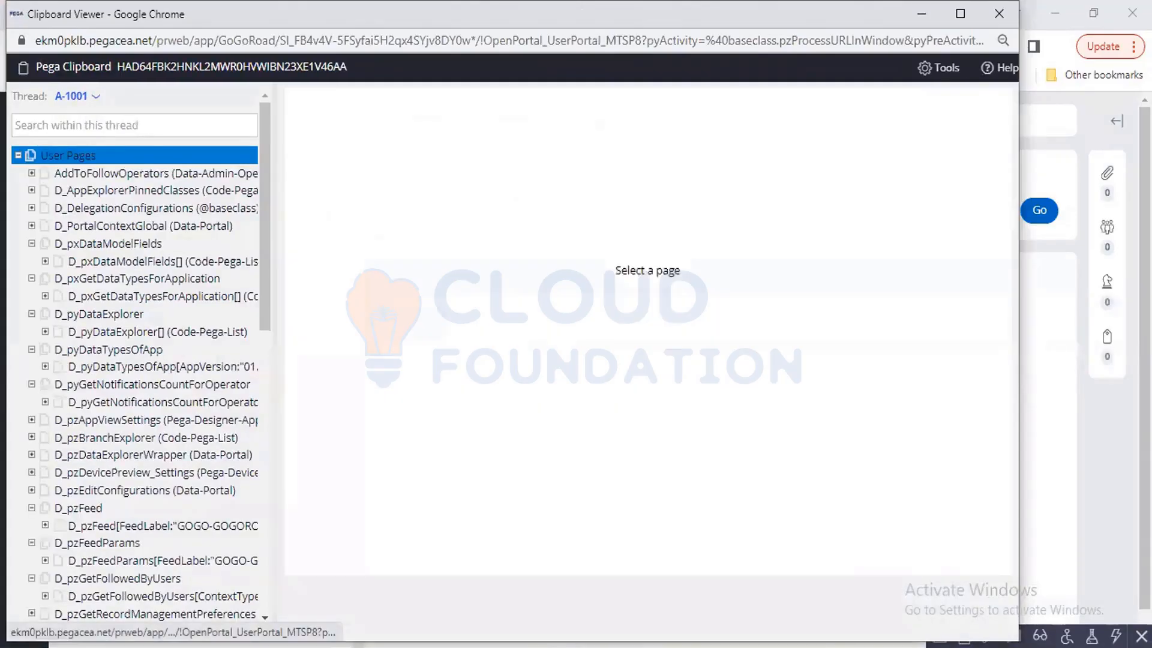
click(960, 14)
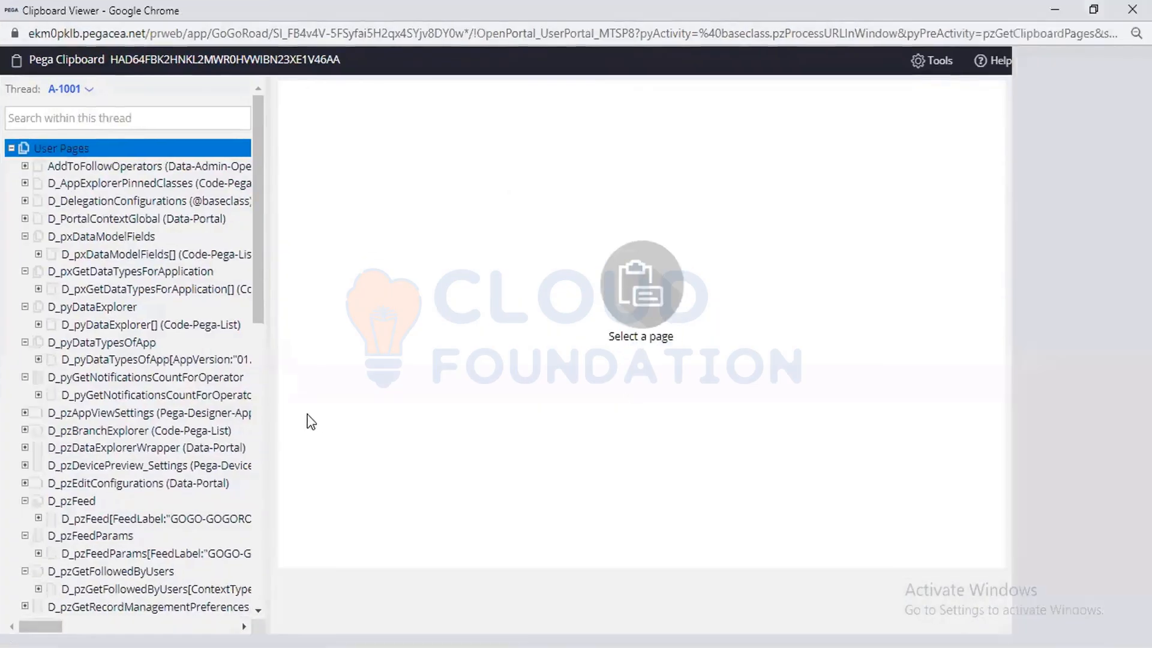
scroll(103, 480, down, 10)
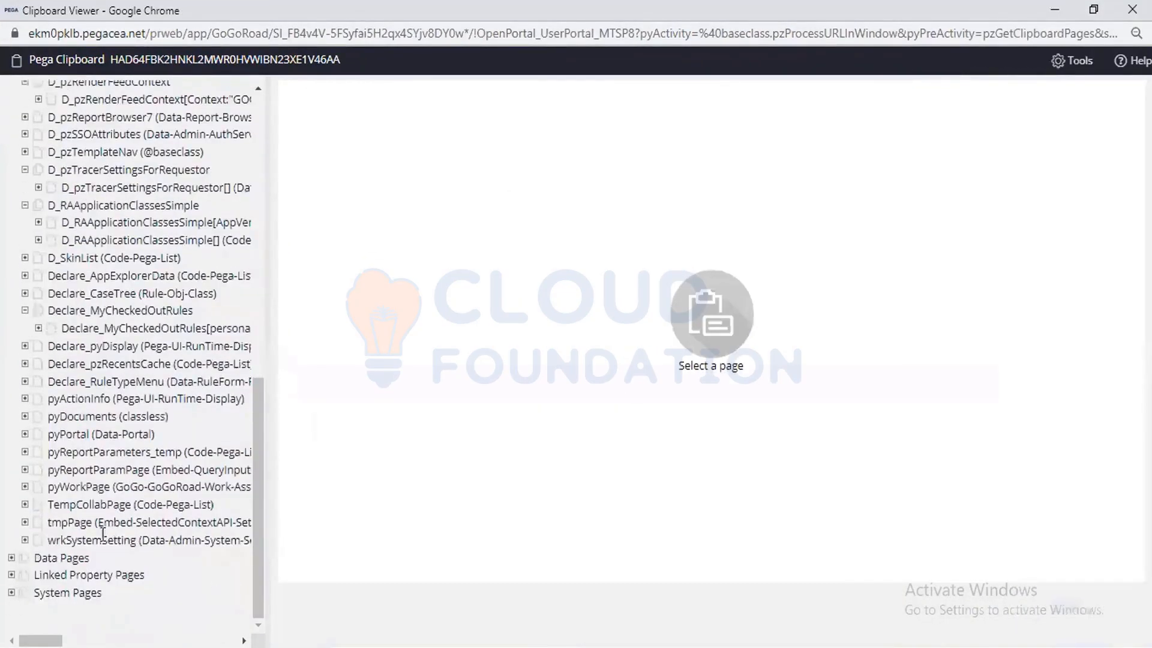
click(25, 486)
click(64, 487)
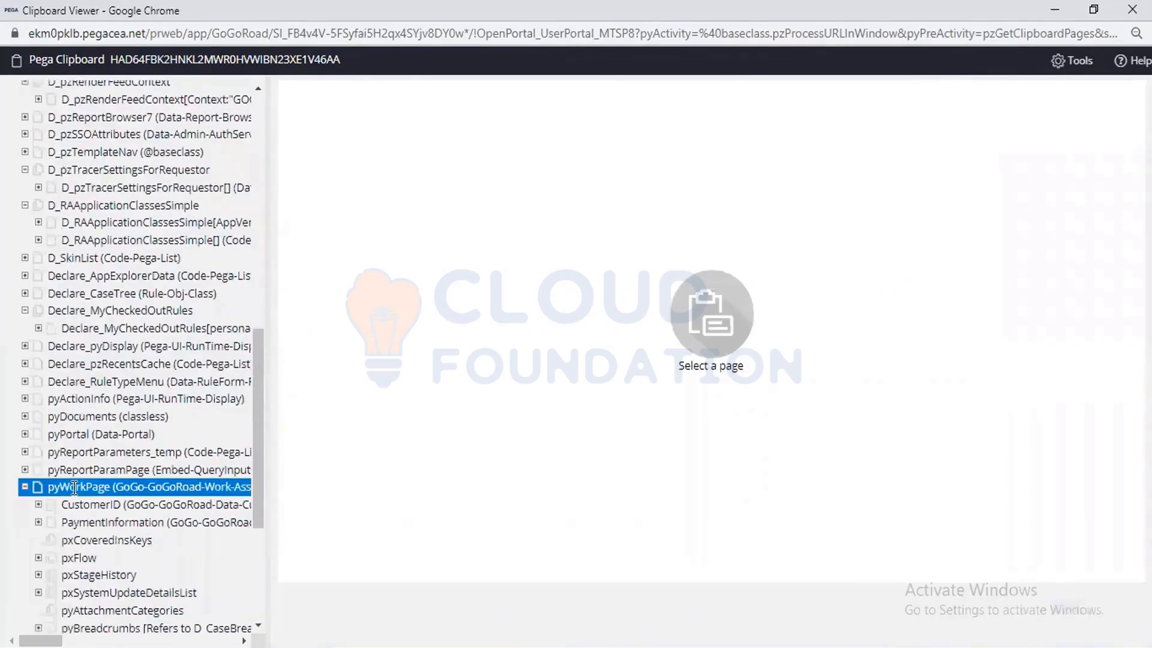
click(90, 503)
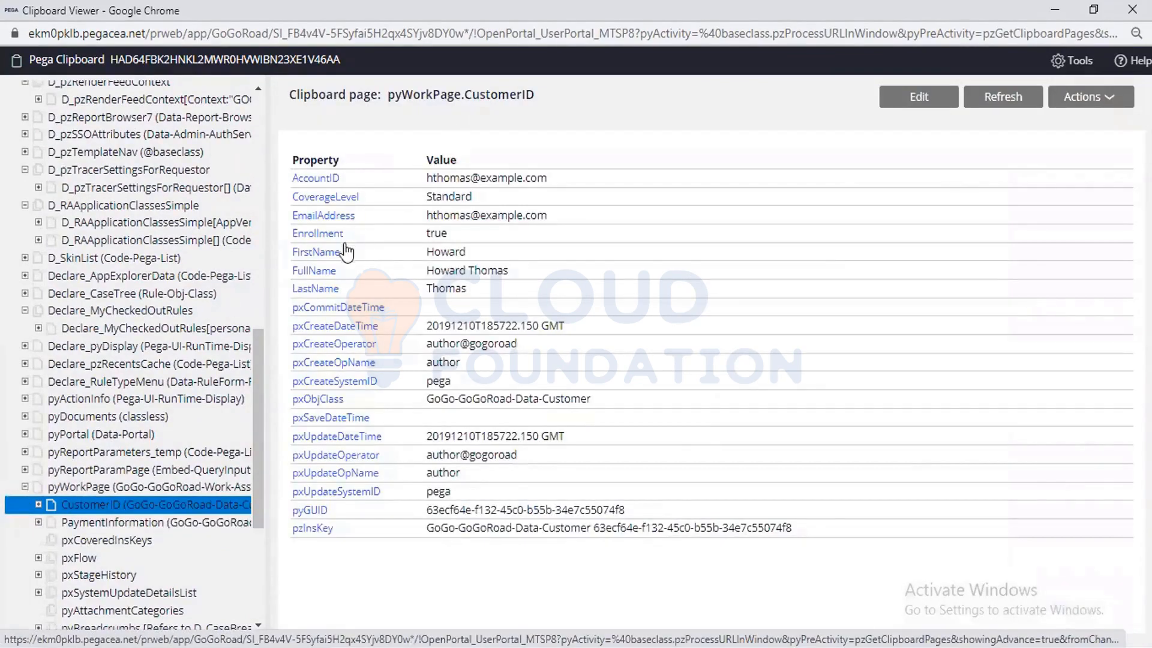
Examine the FirstName property and the pxObjClass value on the pyWorkPage.CustomerID clipboard page, checking the data transform in between.
drag(340, 253, 295, 264)
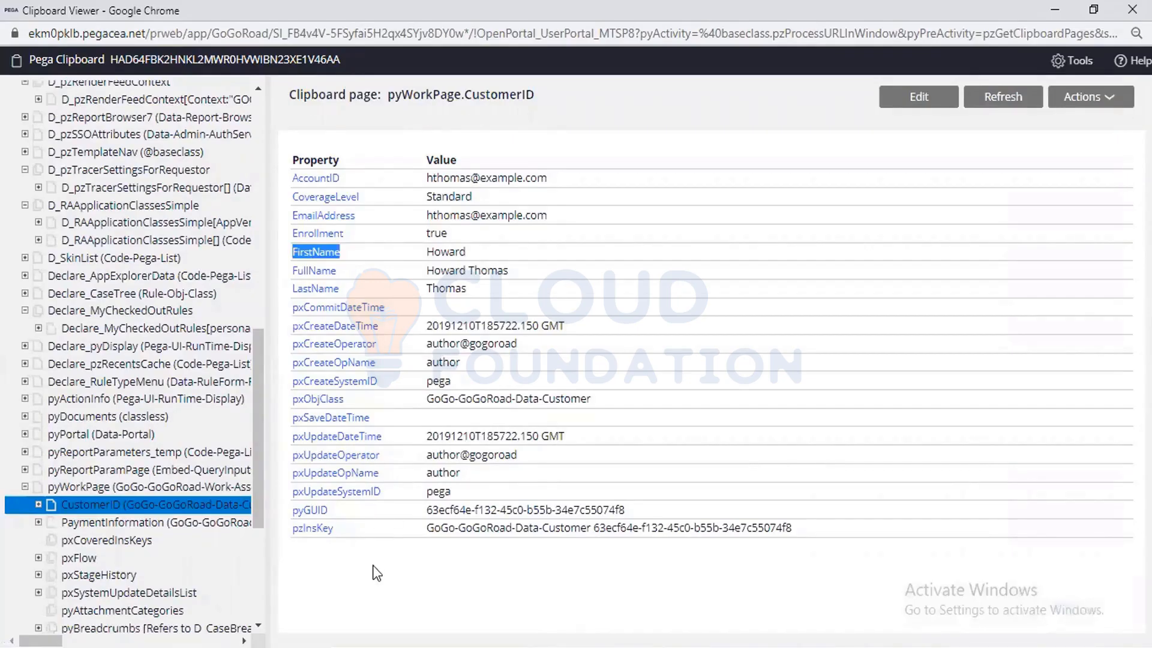
key(alt+Tab)
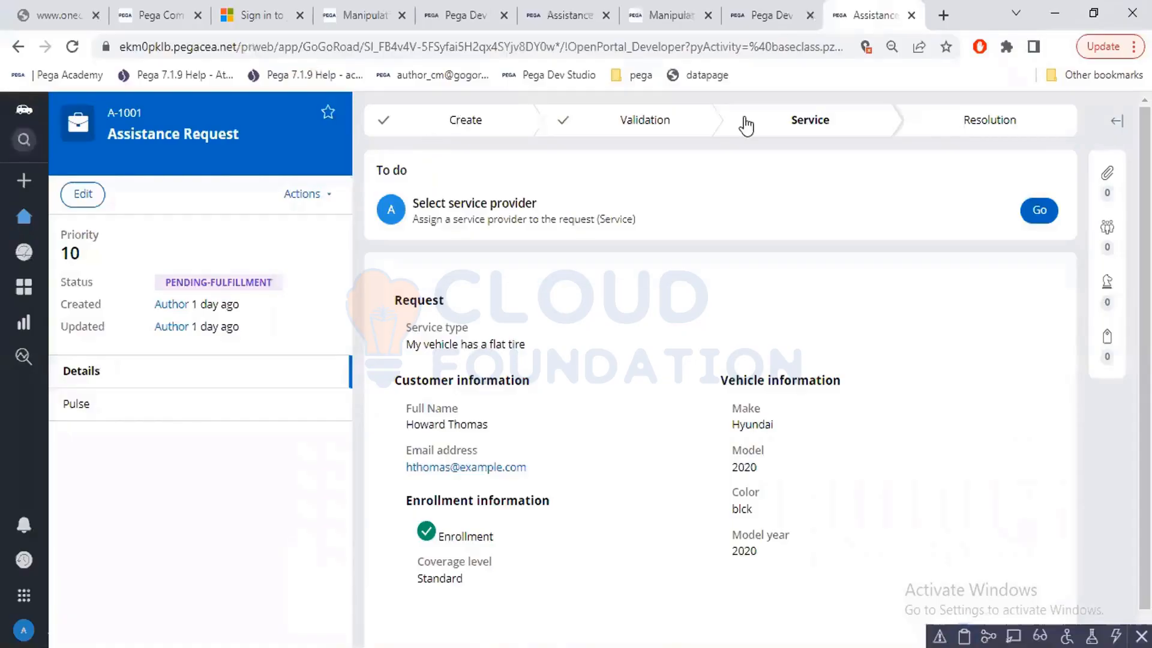
key(ctrl+Page_Up)
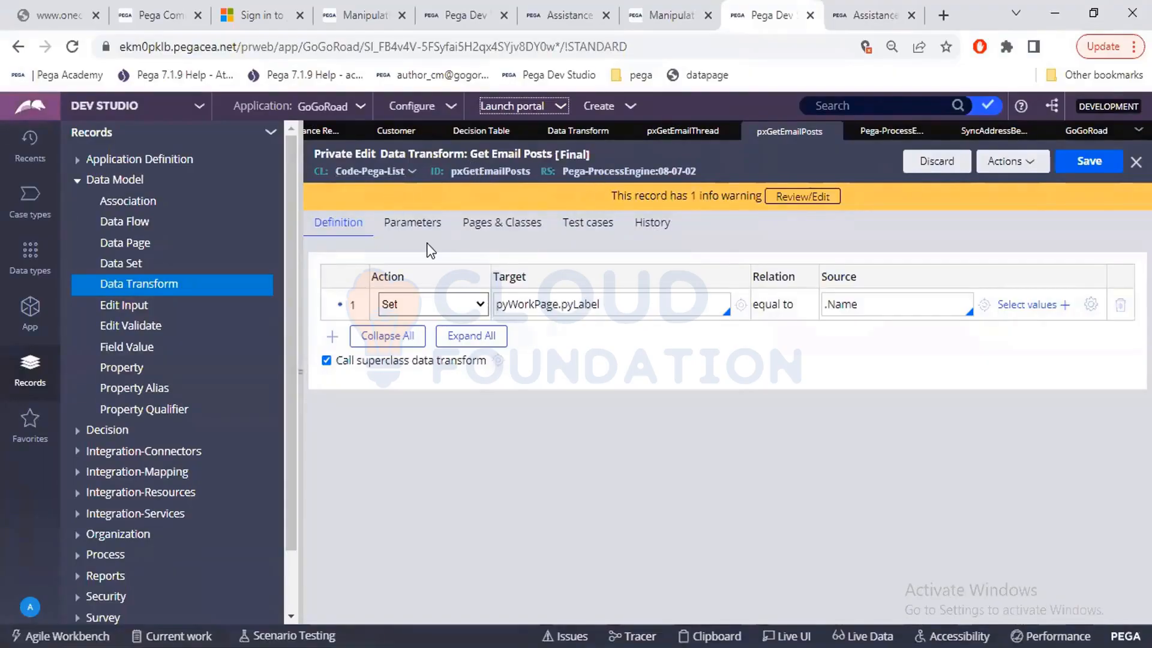
key(alt+Tab)
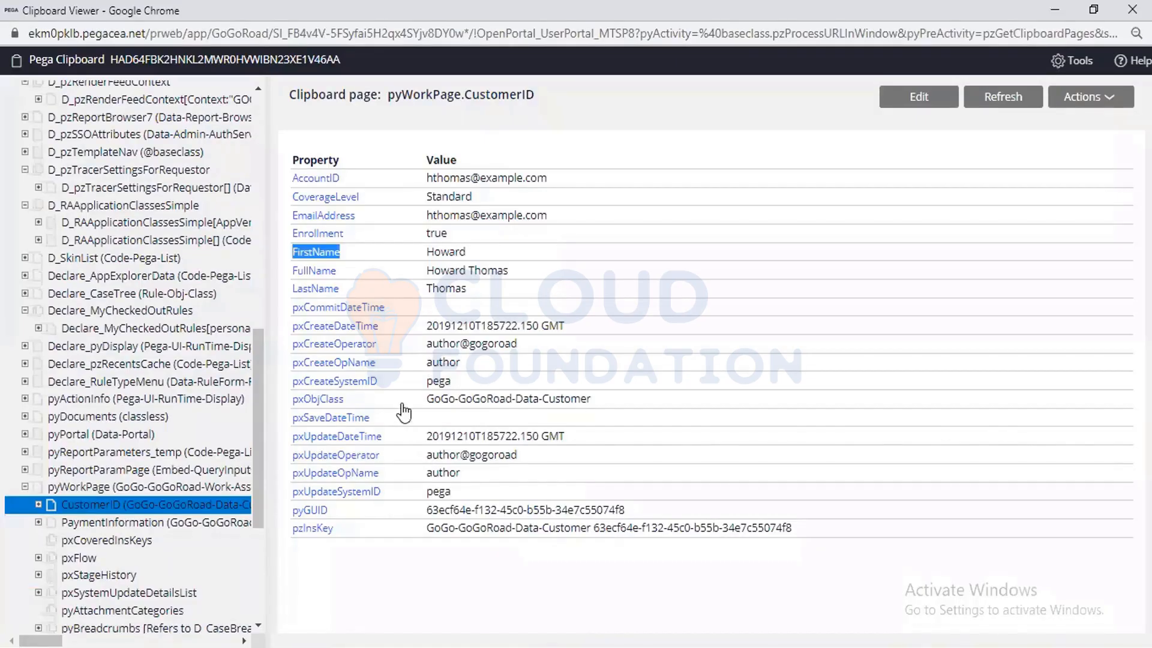
drag(426, 399, 614, 412)
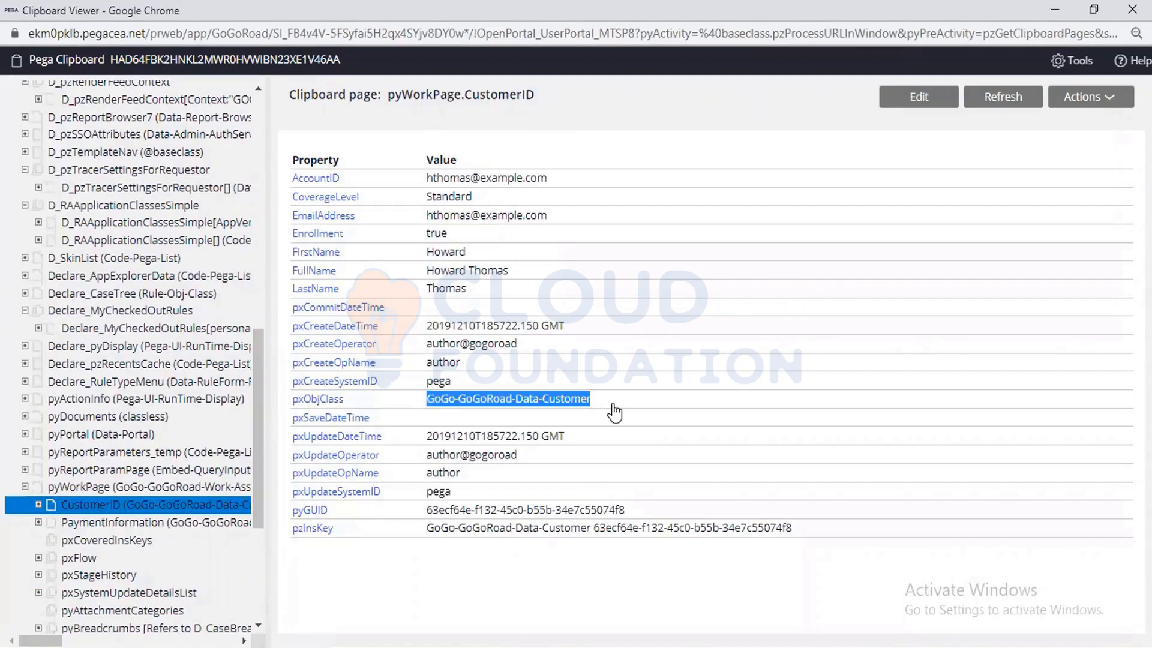
Return to the Get Email Posts data transform and try .FullName as the target of the Set row.
key(alt+Tab)
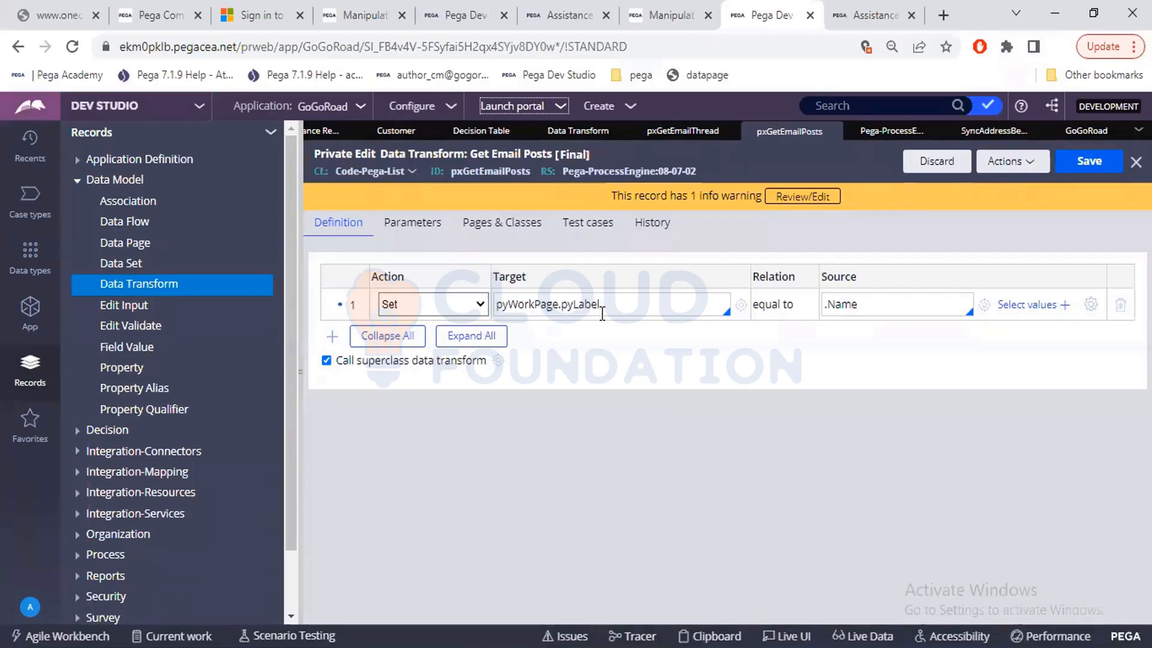
key(ctrl+a)
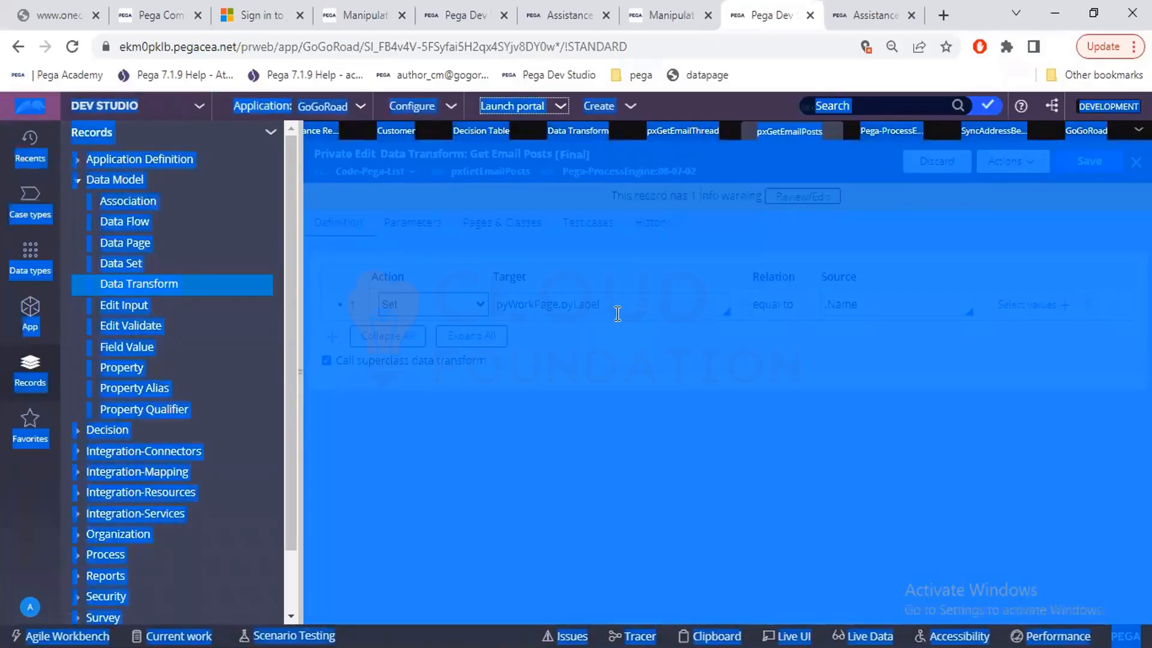
triple_click(617, 313)
key(BackSpace)
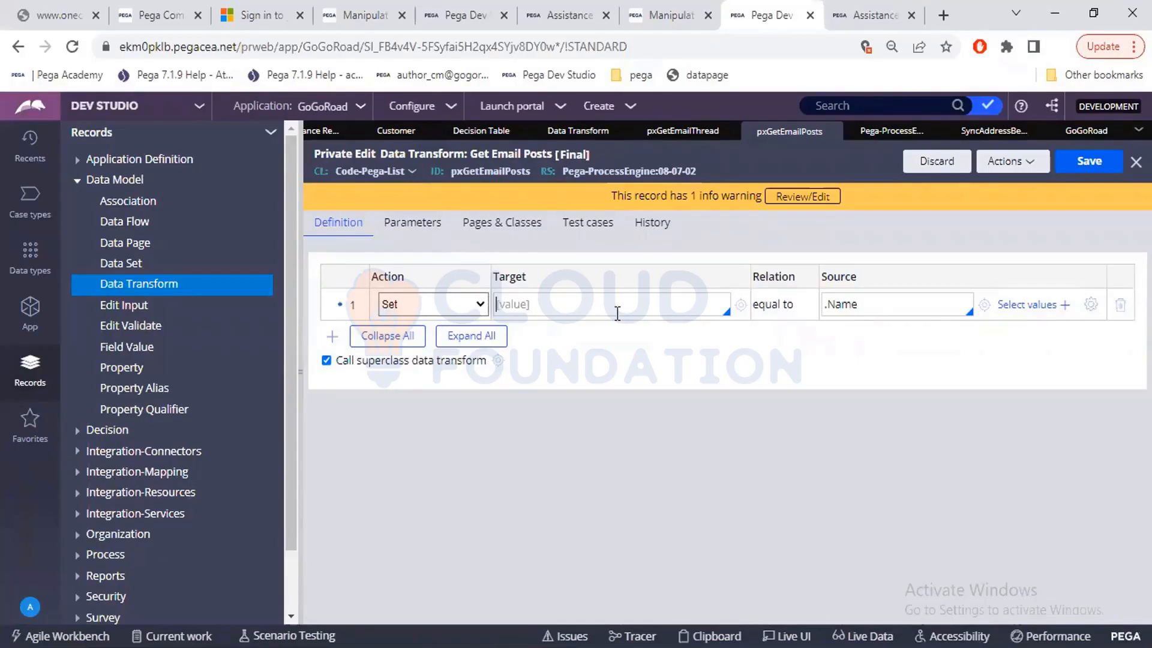
text(.Fu)
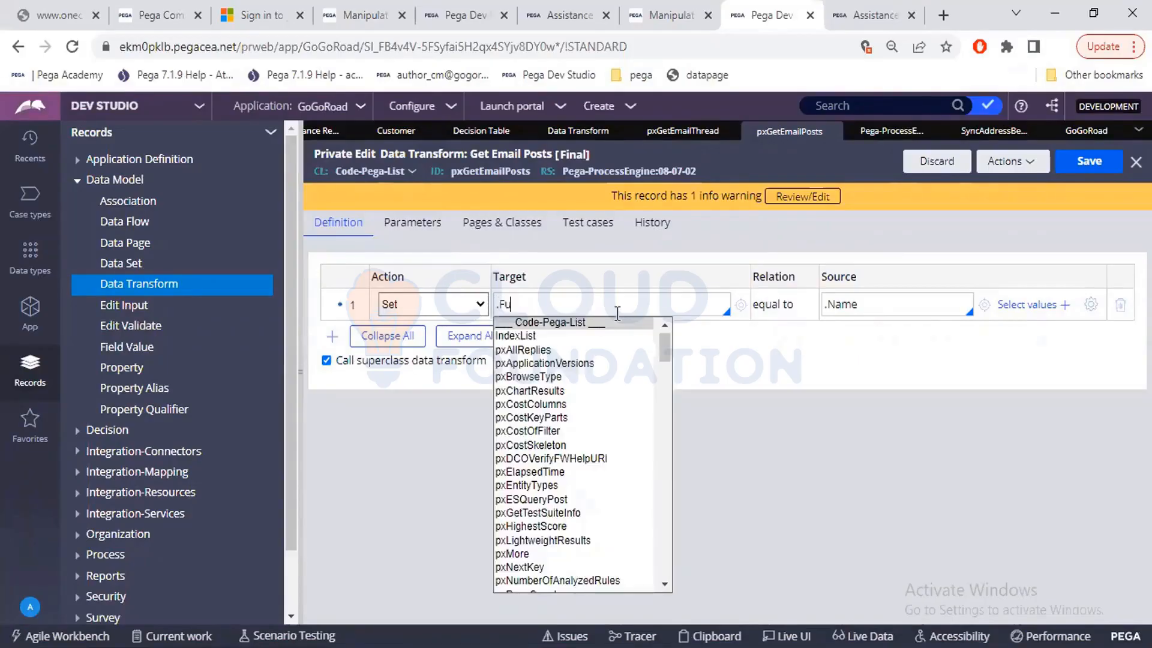
text(llN)
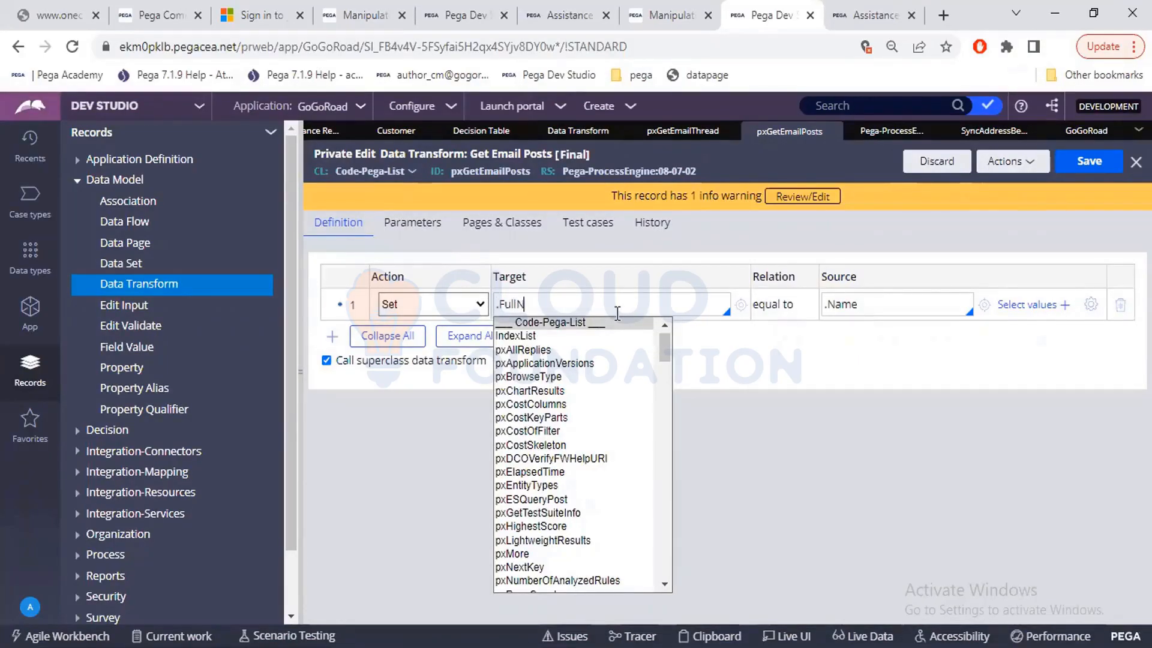
text(ame)
Check the CustomerID clipboard page, and replace the Set row's target with the full reference pyWorkPage.CustomerID.FullName.
key(alt+Tab)
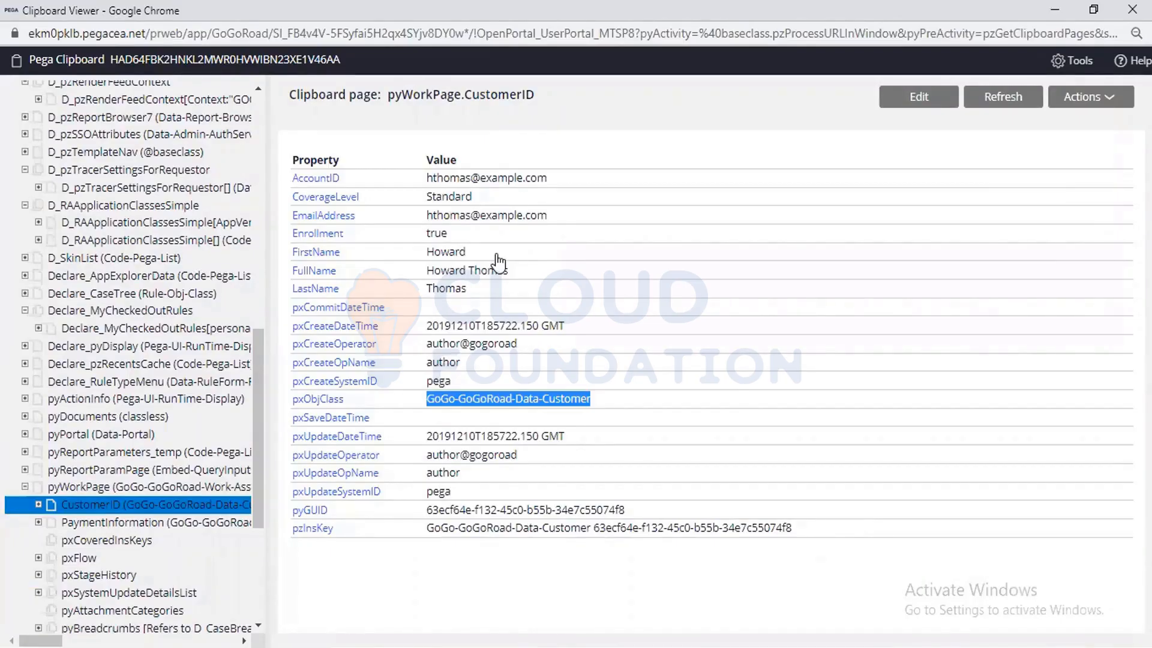
key(alt+Tab)
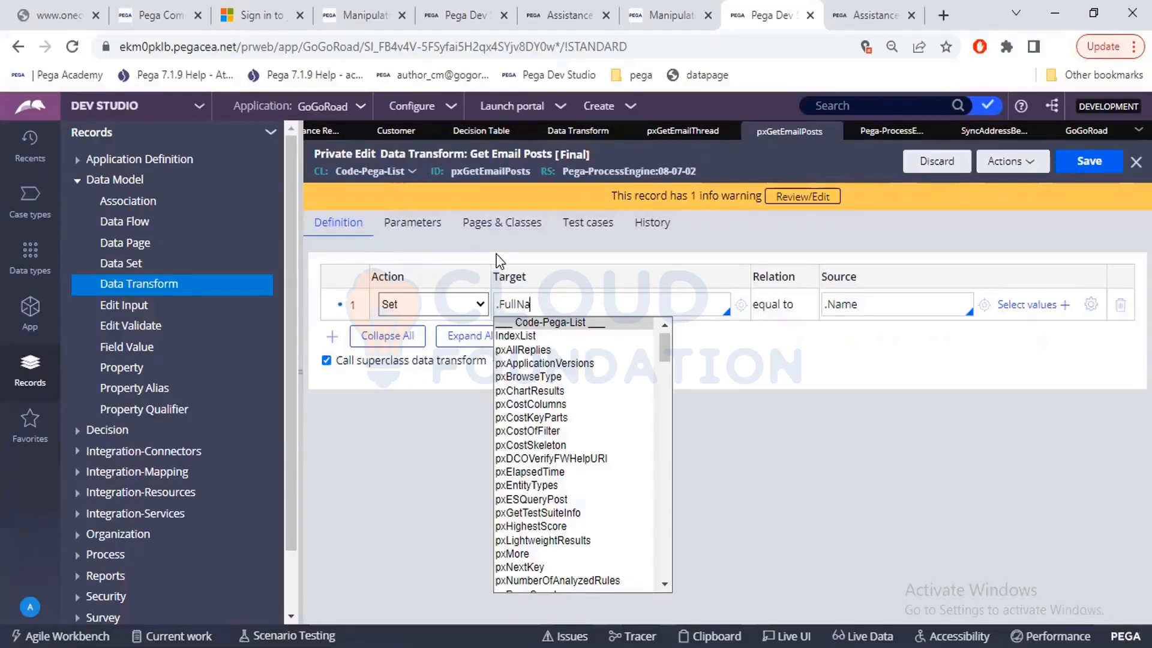
key(BackSpace)
key(BackSpace)
key(BackSpace)
key(BackSpace)
key(BackSpace)
key(BackSpace)
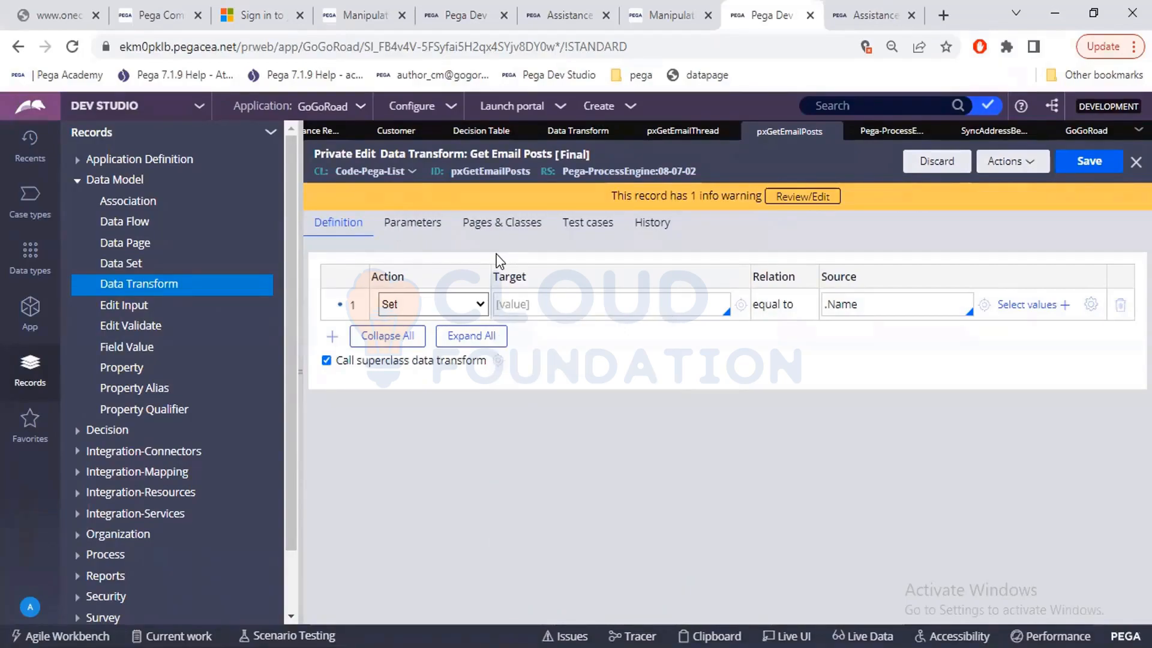
text(pyW)
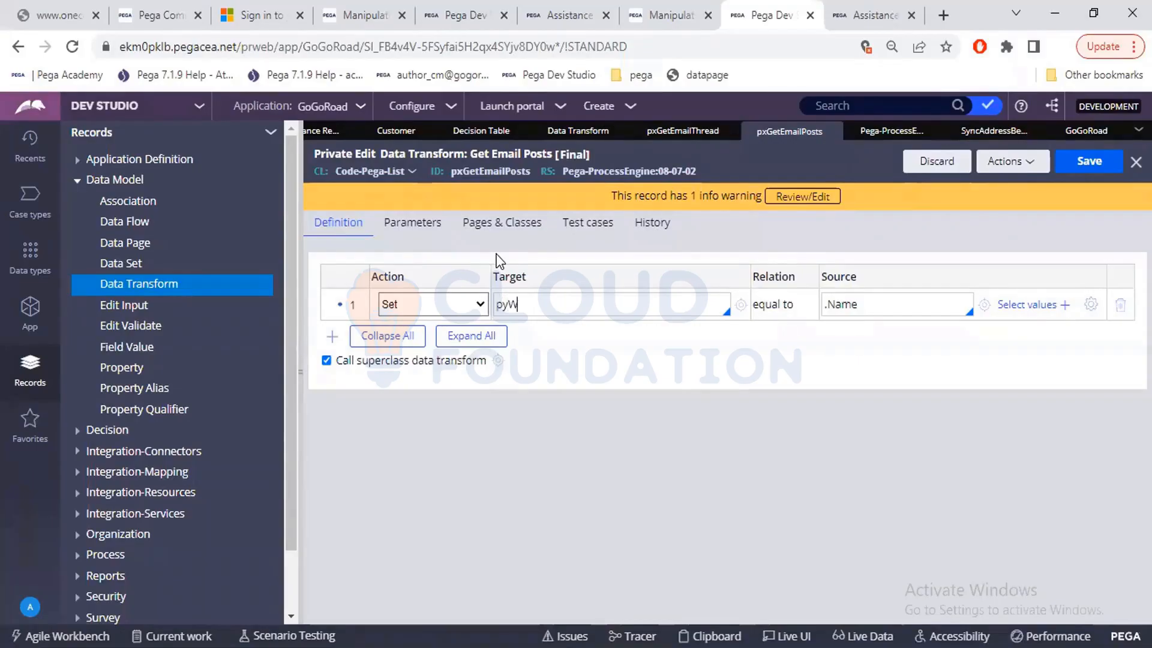
text(orkPage.)
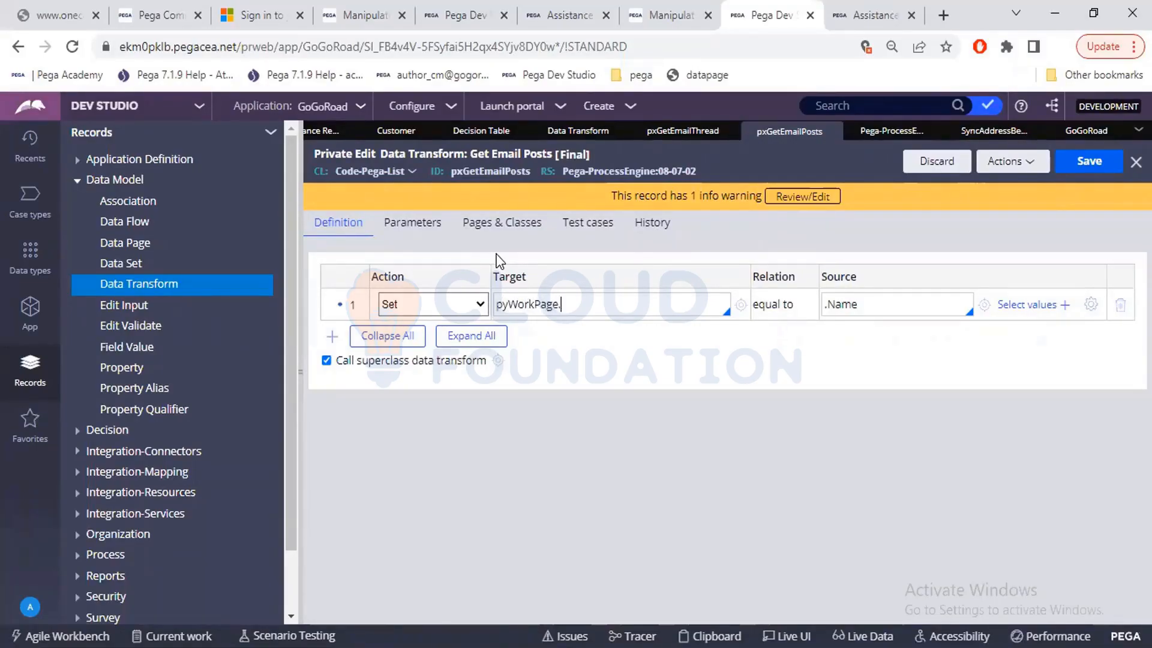
text(Custom)
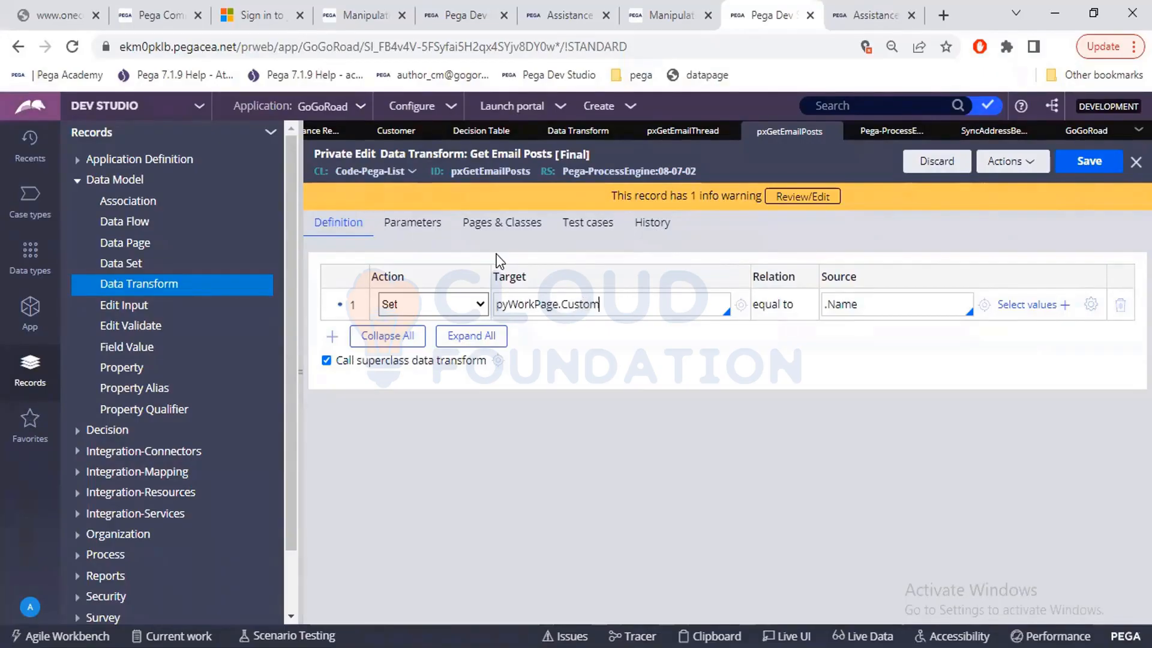
text(erID.Full)
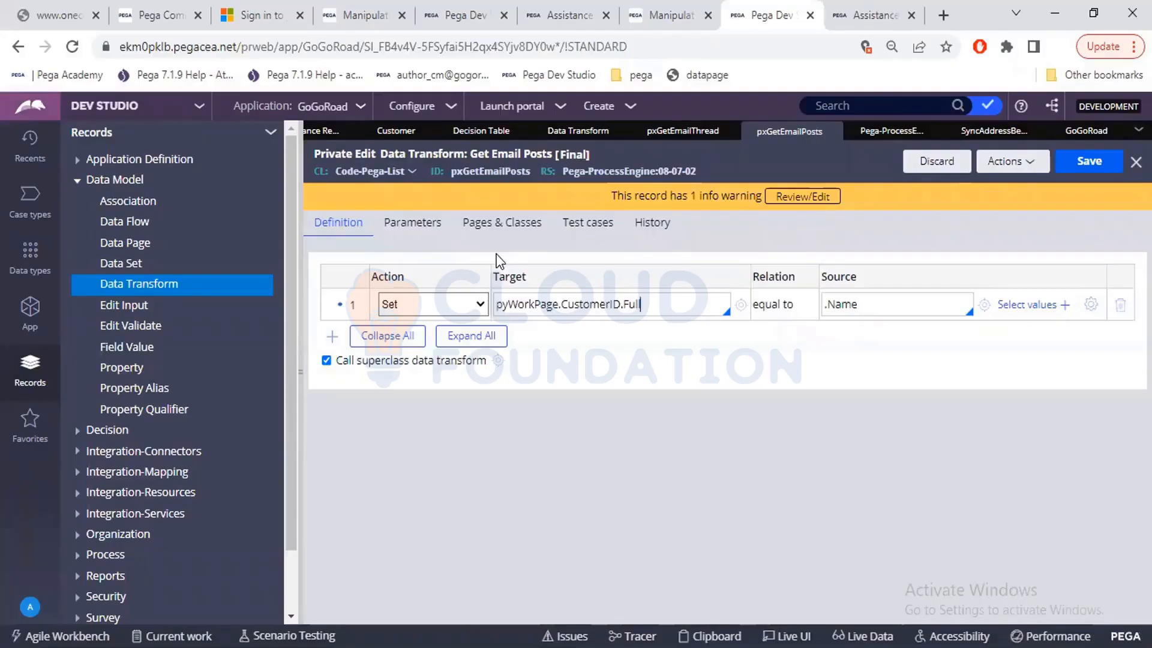
text(Name)
Compare the pyWorkPage and FullName parts of the target with the pyWorkPage clipboard page and its embedded CustomerID page.
key(alt+Tab)
click(111, 453)
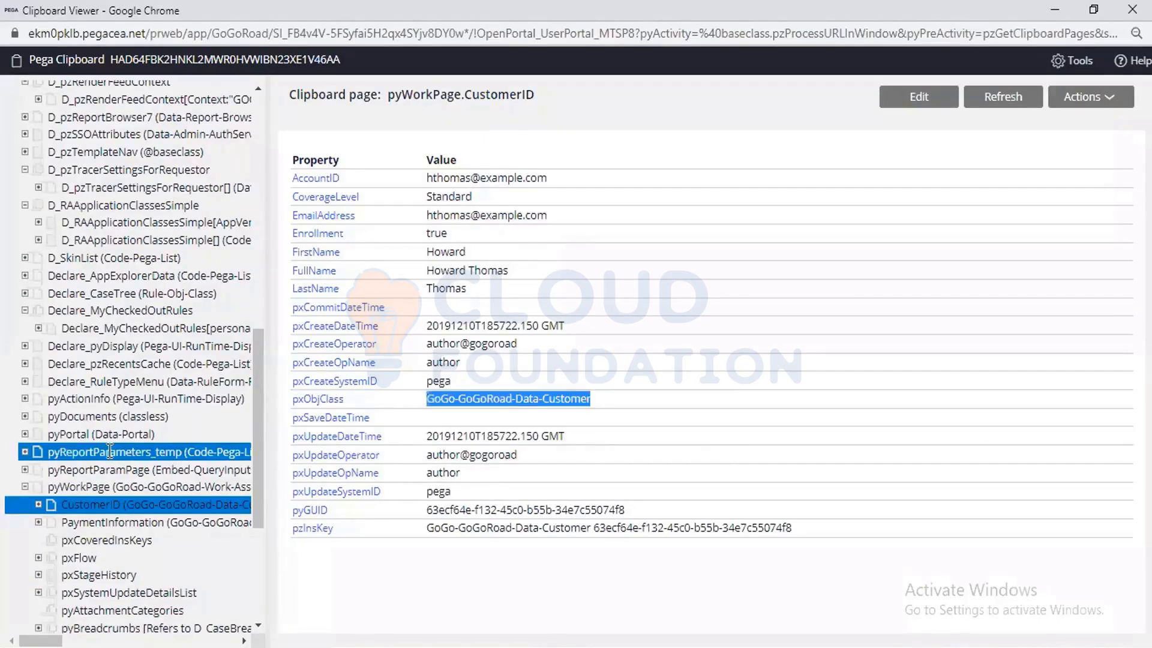
key(alt+Tab)
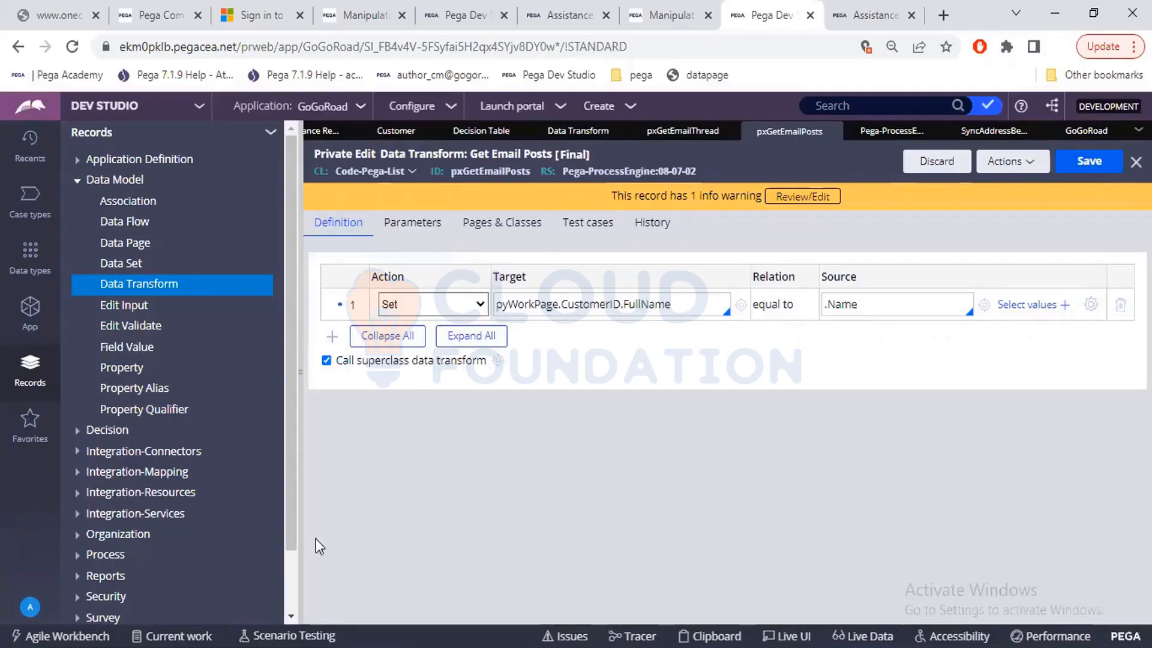
double_click(653, 303)
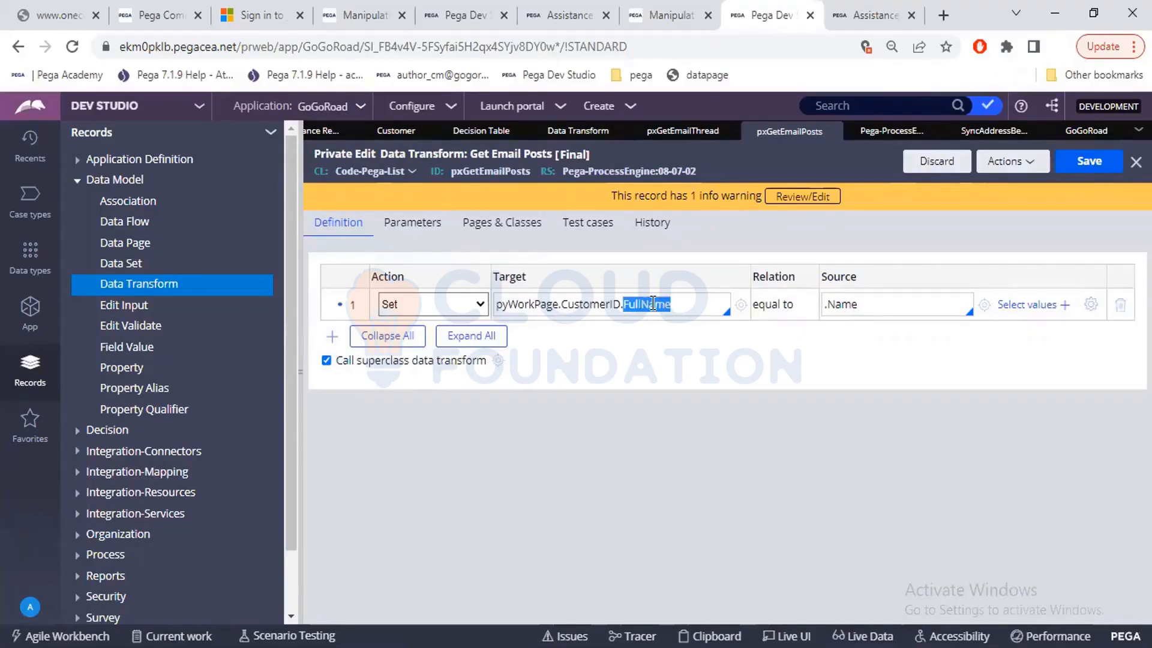
double_click(542, 304)
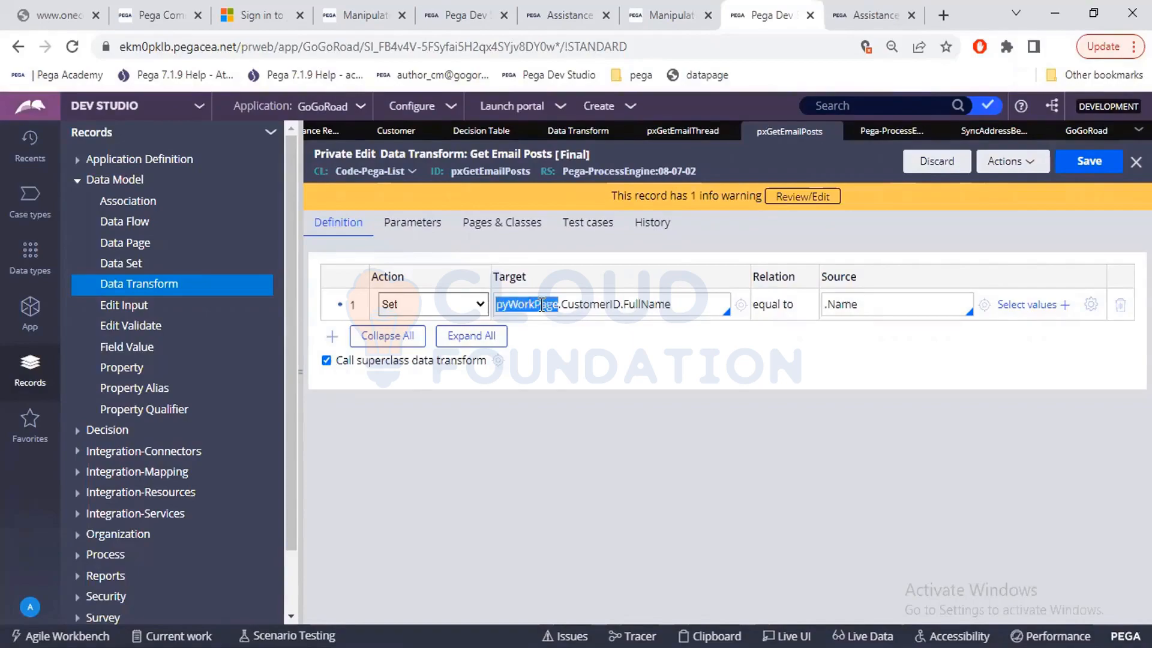
key(alt+Tab)
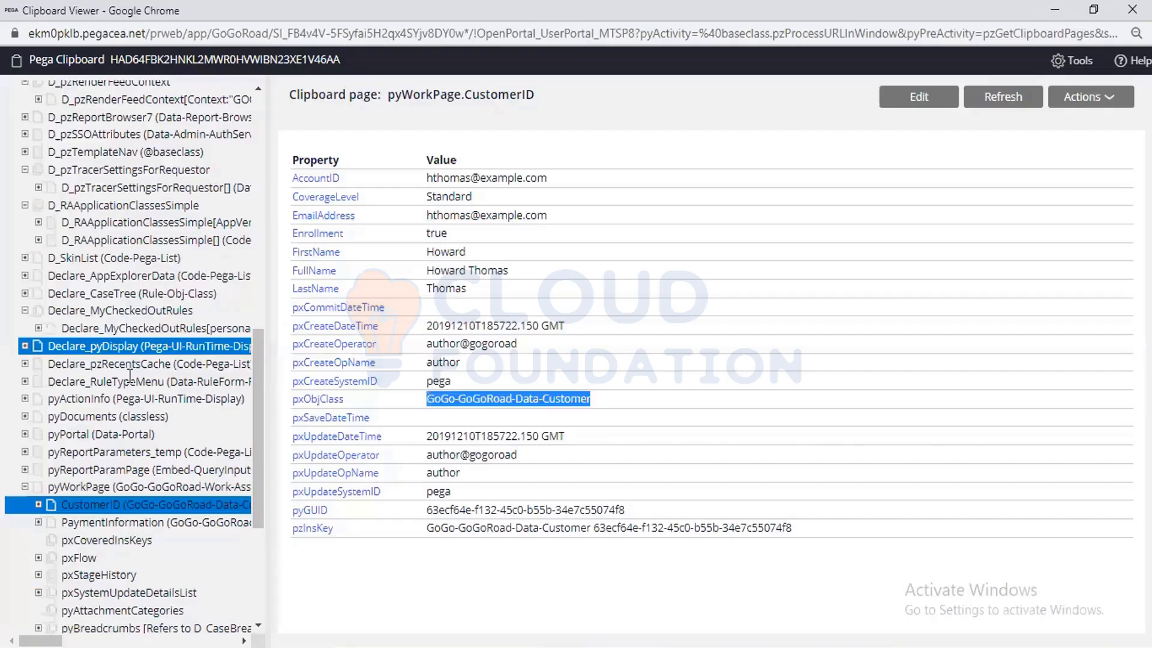
click(66, 486)
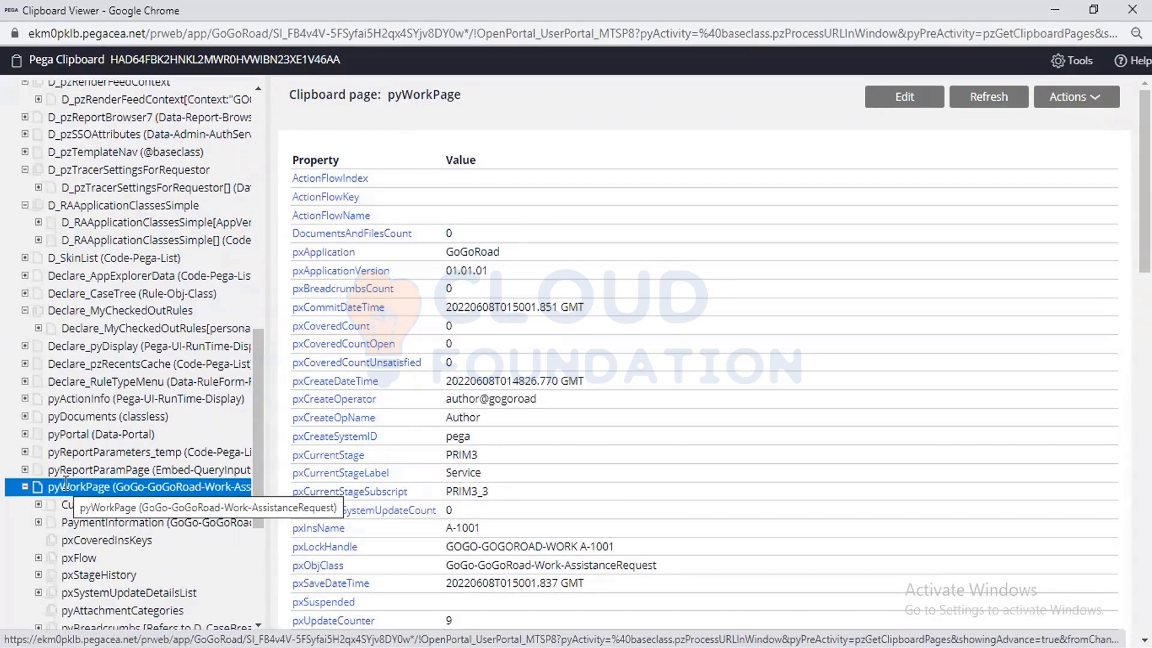
click(74, 506)
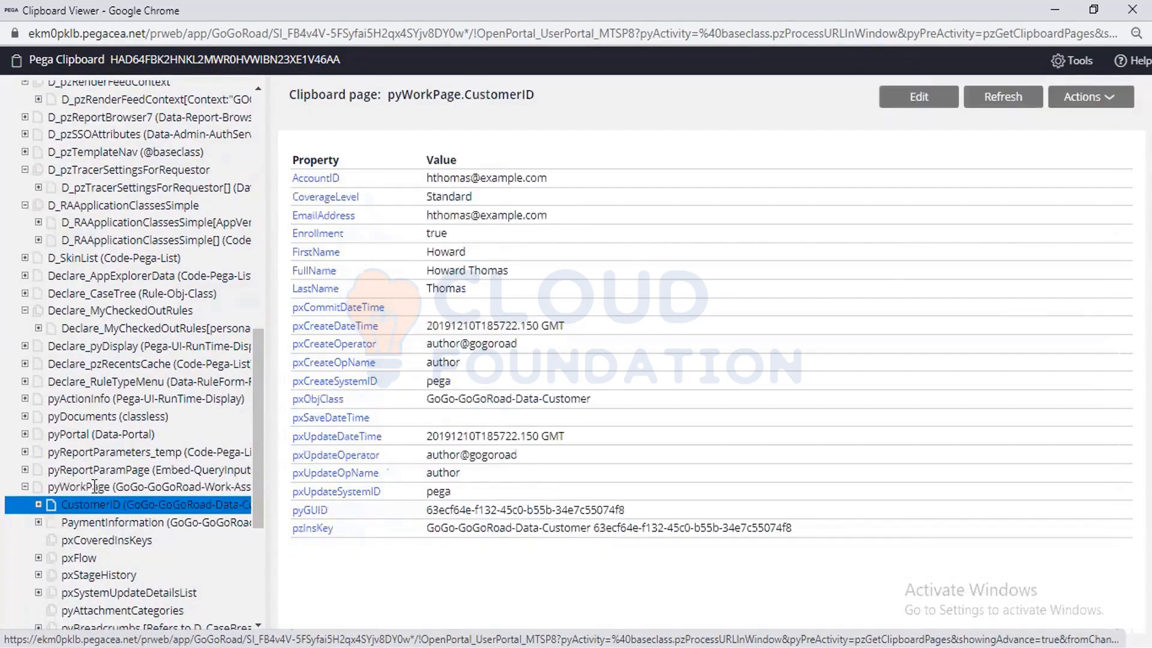
Check the pyWorkPage and CustomerID parts of the target against the properties listed on the CustomerID clipboard page.
key(alt+Tab)
double_click(526, 305)
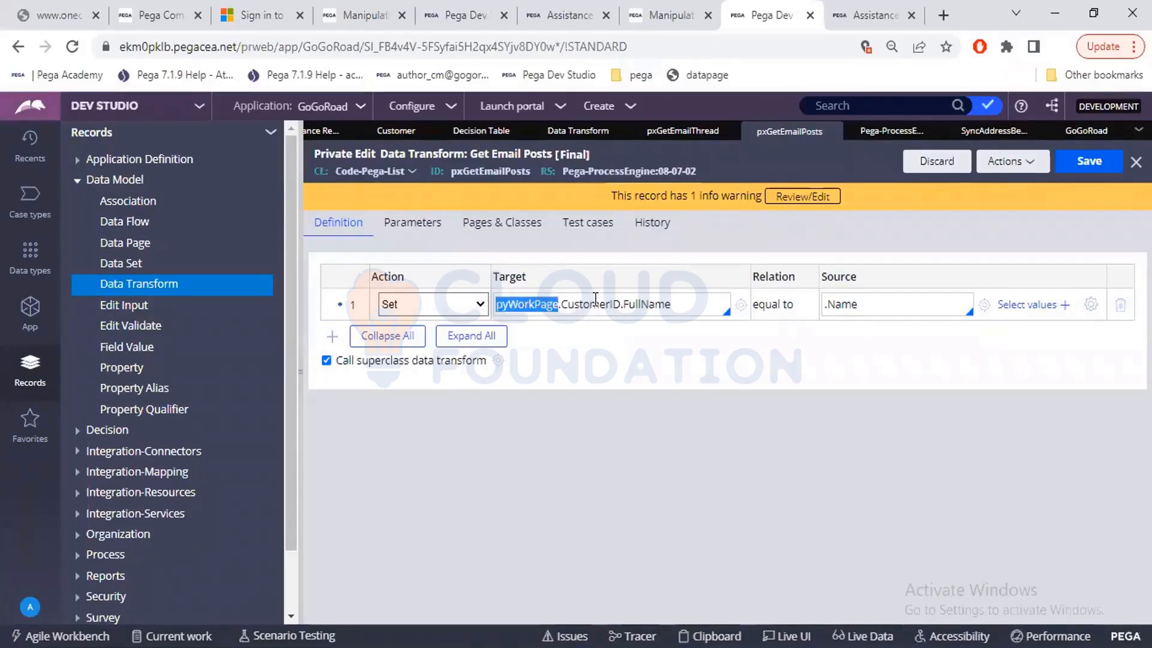
double_click(594, 304)
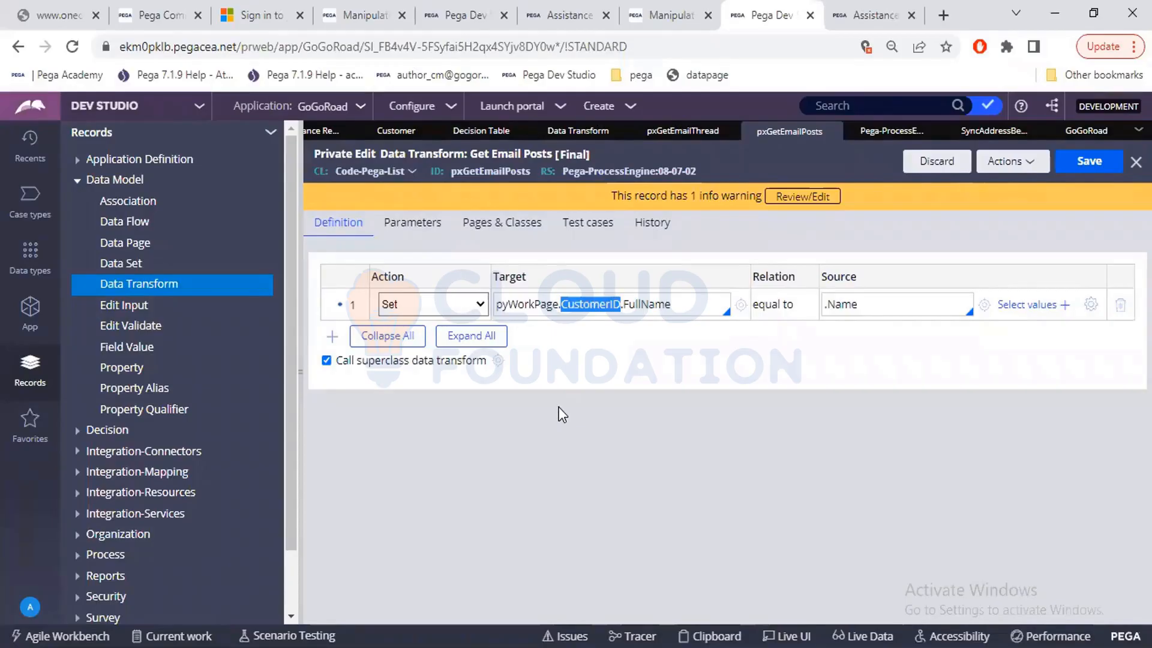
key(alt+Tab)
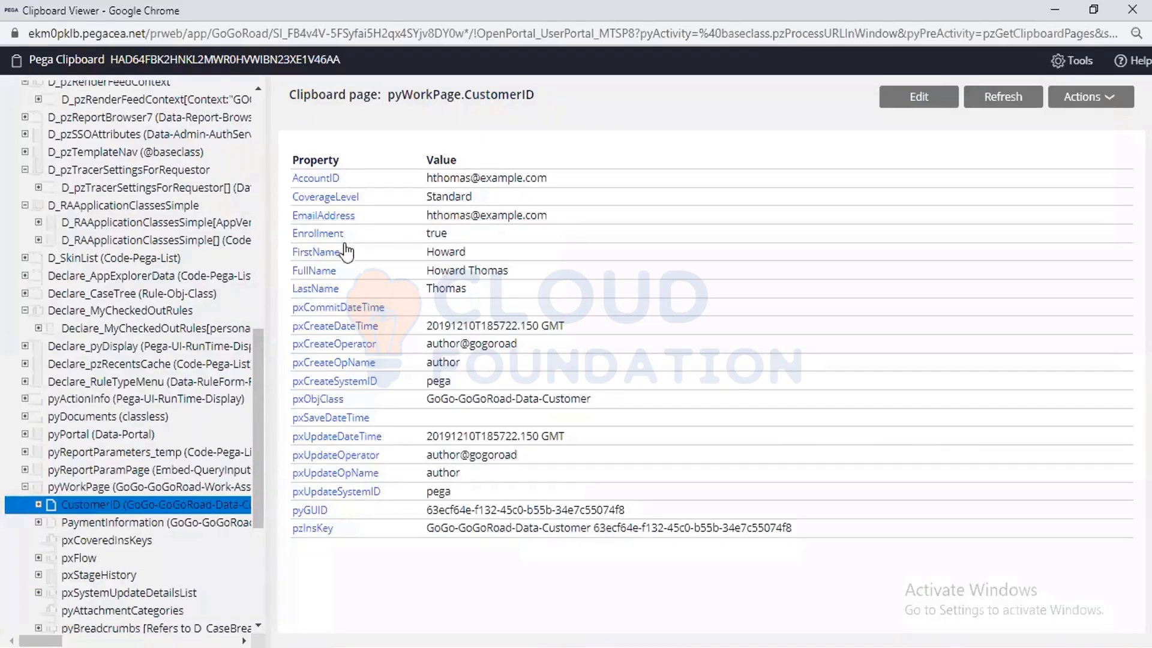
drag(340, 252, 289, 254)
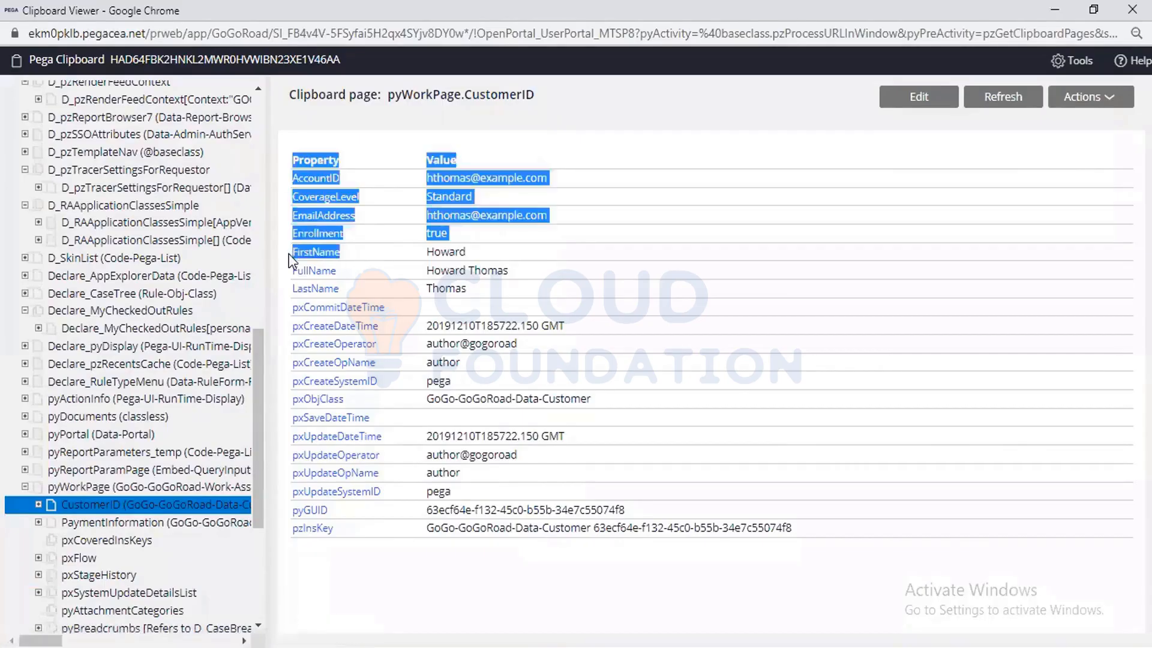
click(377, 604)
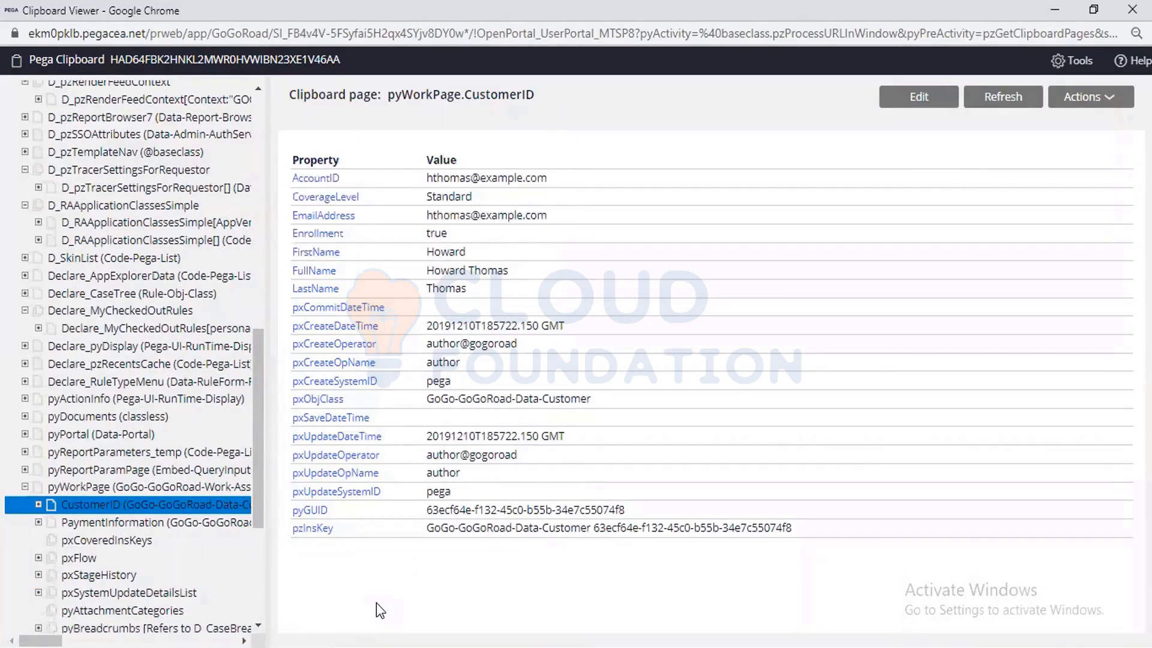
key(alt+Tab)
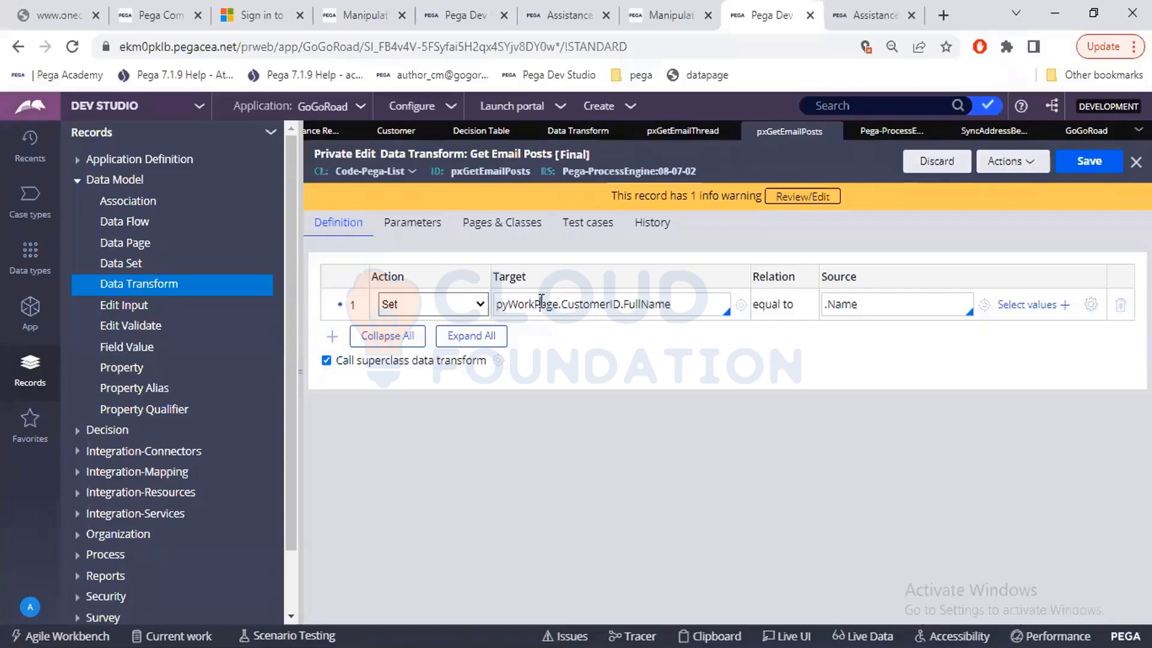
double_click(555, 304)
double_click(570, 304)
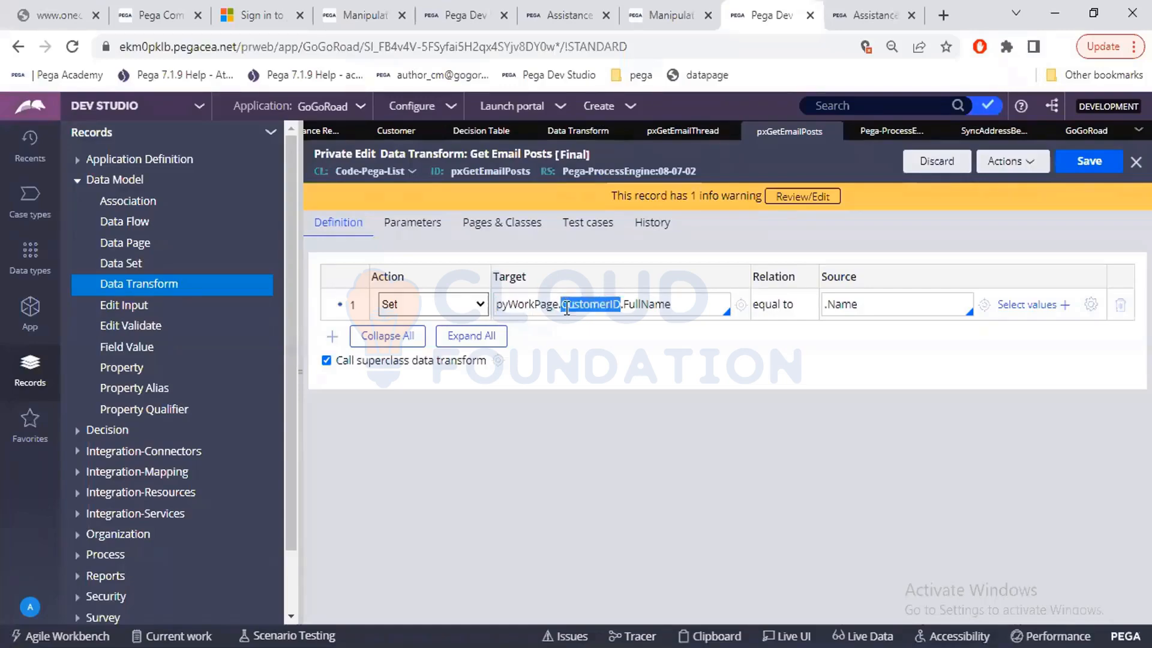
Copy pyWorkPage from the target reference and add it as a new page name in the data transform's pages and classes.
double_click(528, 306)
key(ctrl+c)
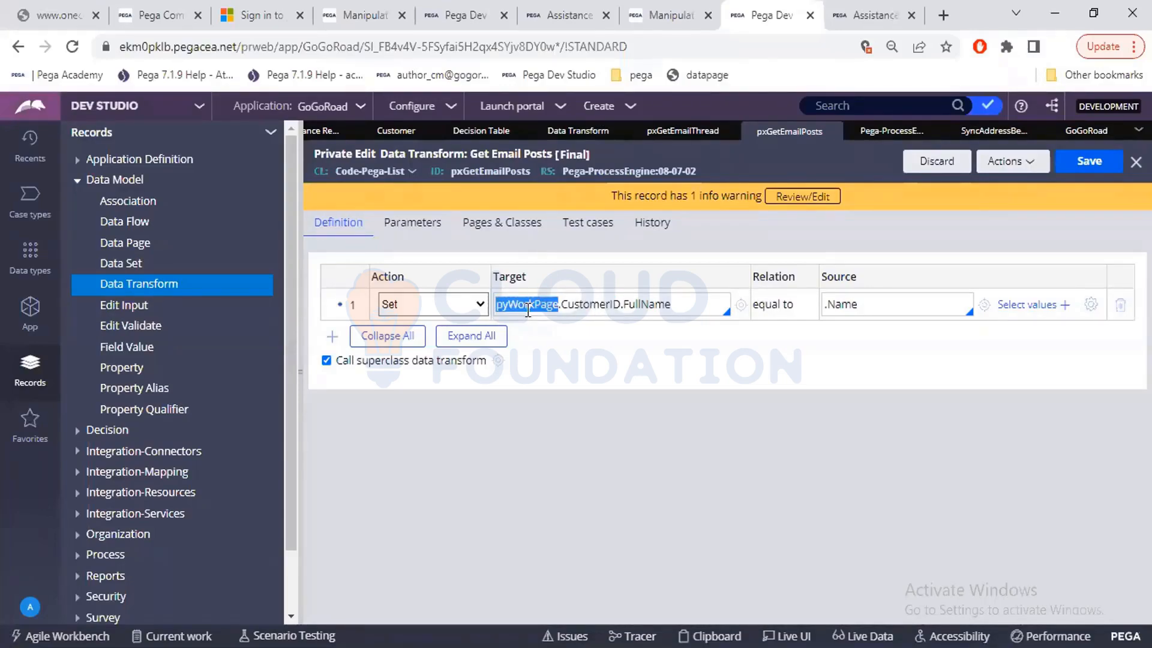
click(508, 232)
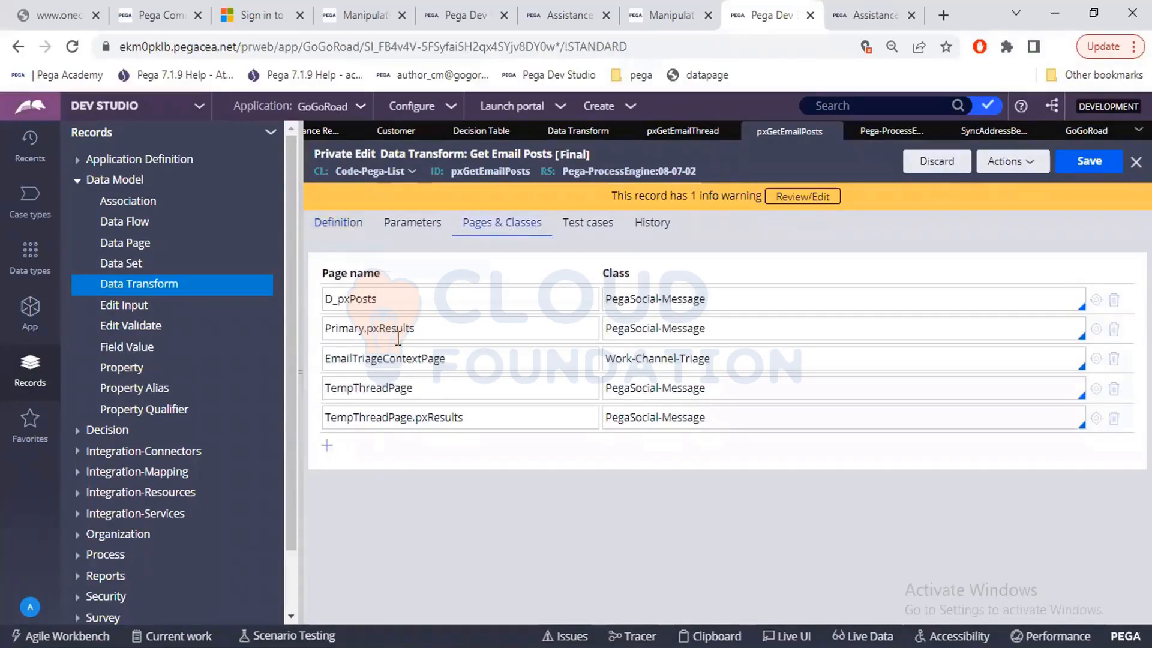
click(327, 445)
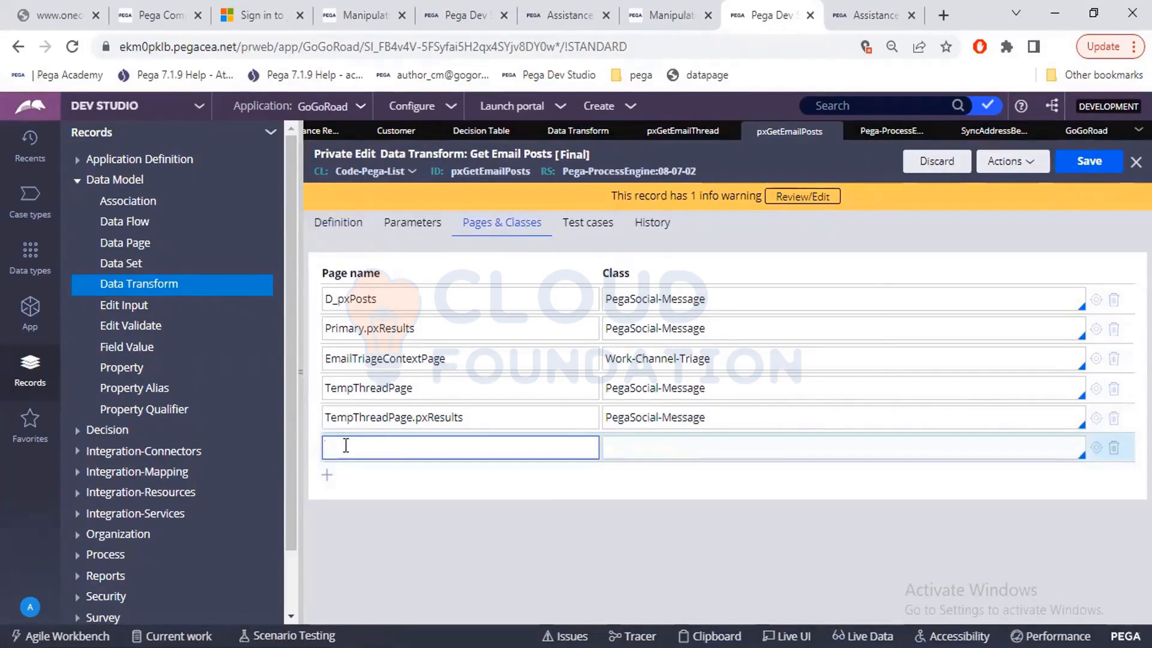
key(ctrl+v)
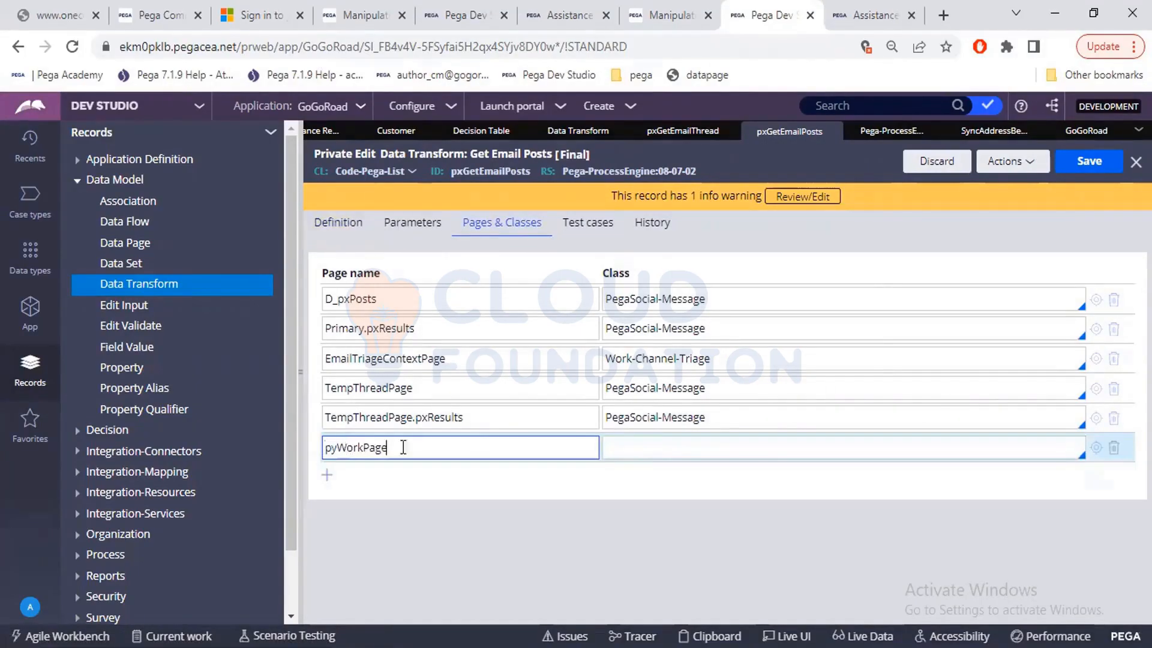
Copy the pxObjClass value from the pyWorkPage clipboard page and set it as the pyWorkPage entry's class, GoGo-GoGoRoad-Work-AssistanceRequest.
click(659, 444)
key(alt+Tab)
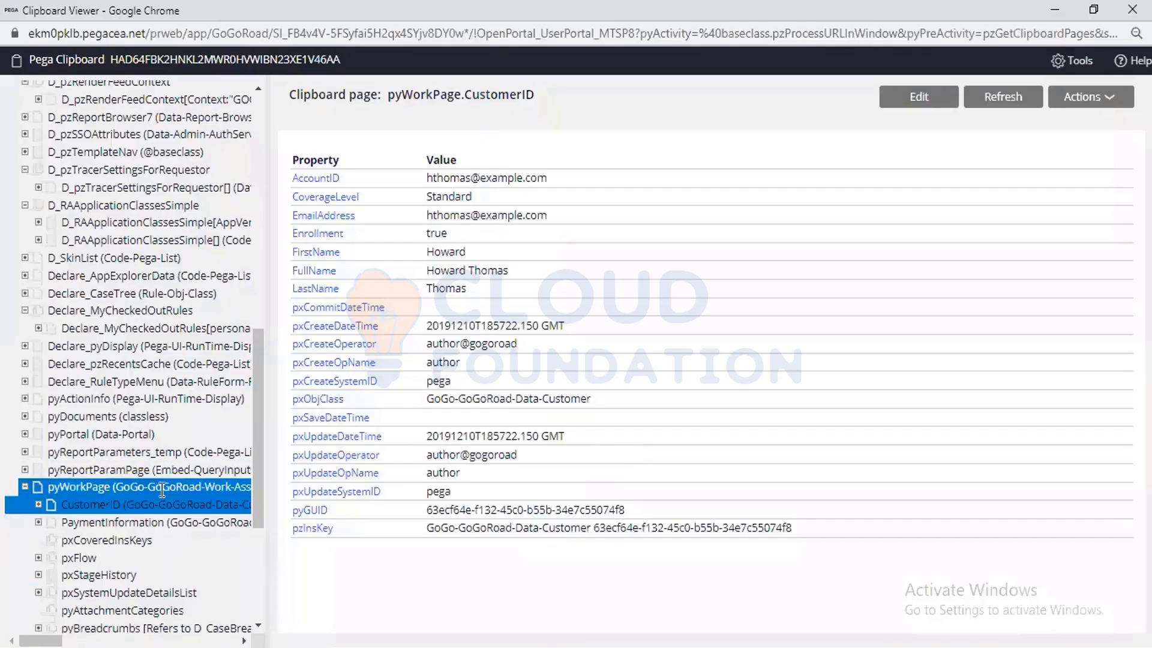
click(162, 488)
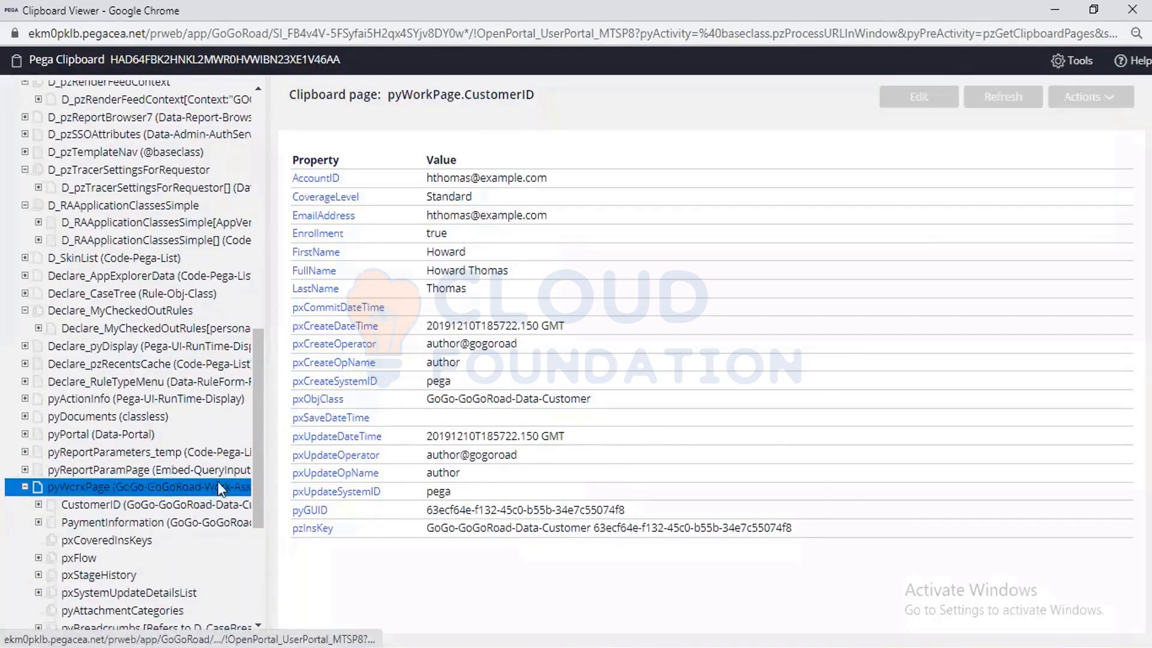
key(ctrl+f)
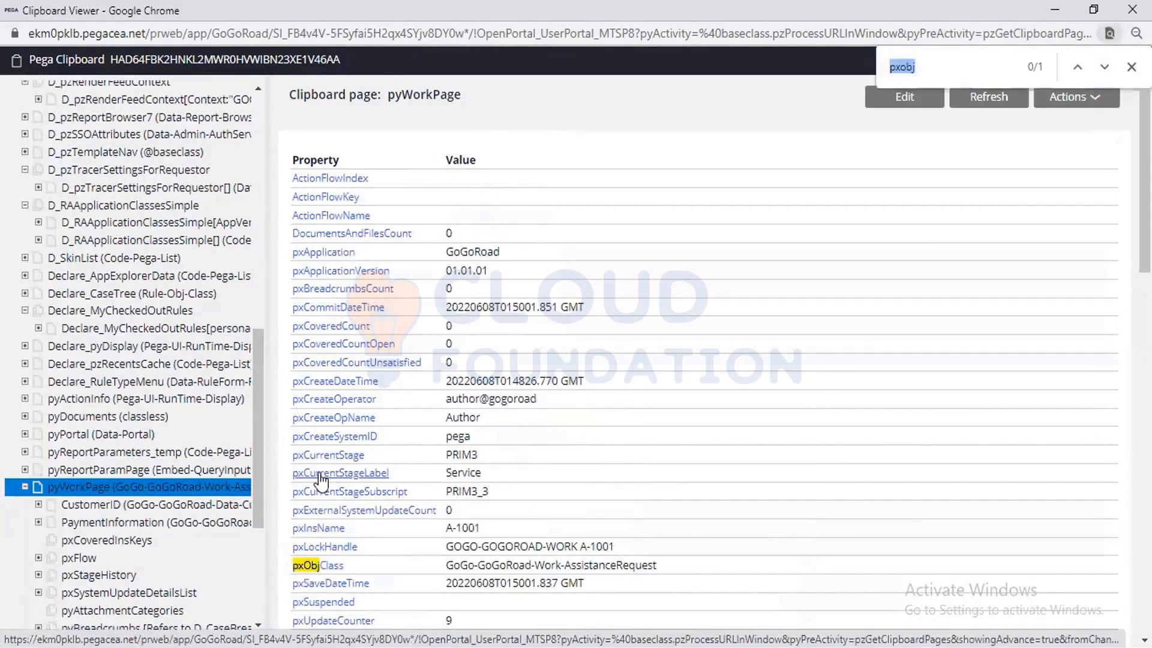
text(pxobj)
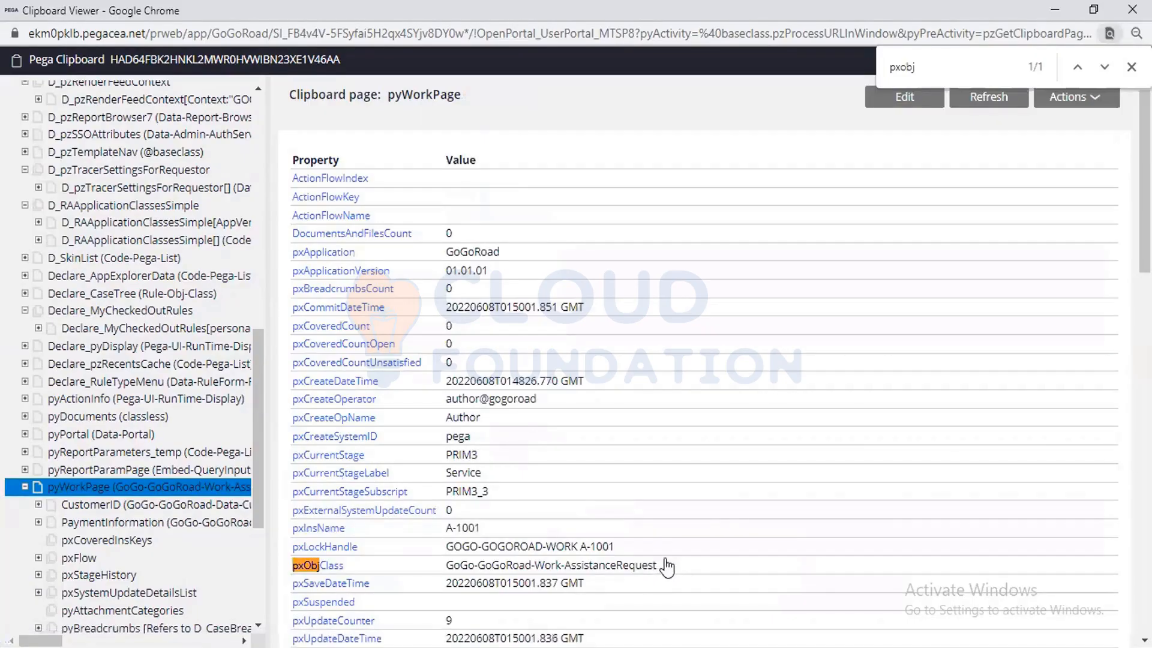
drag(665, 567, 444, 574)
key(ctrl+c)
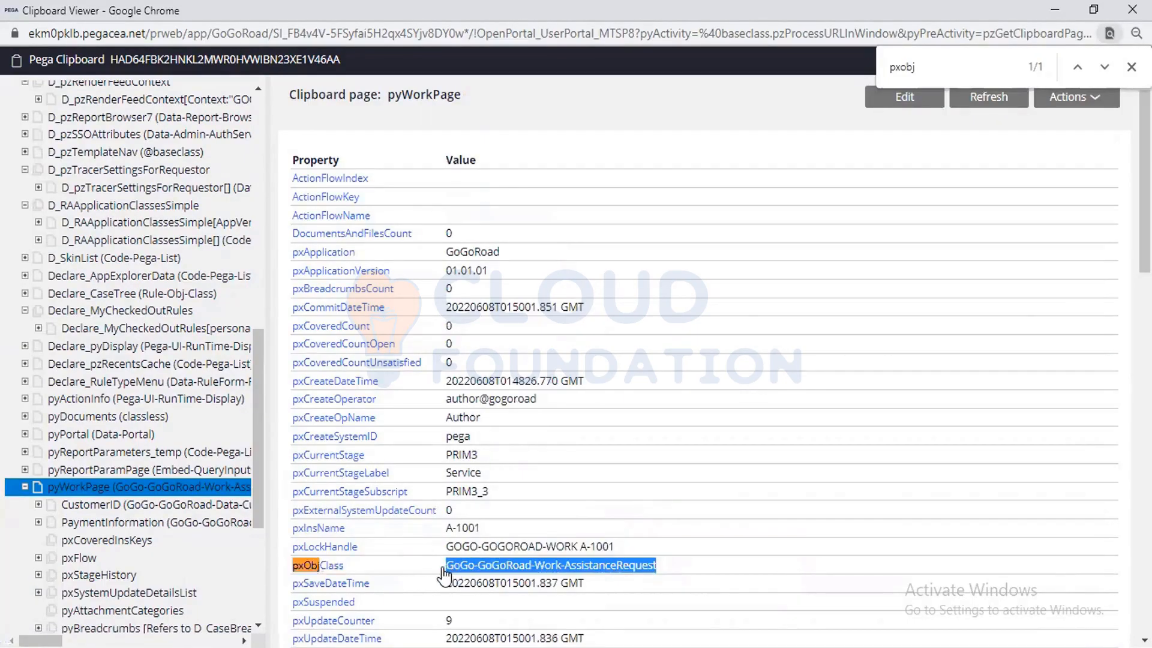
key(alt+Tab)
click(641, 441)
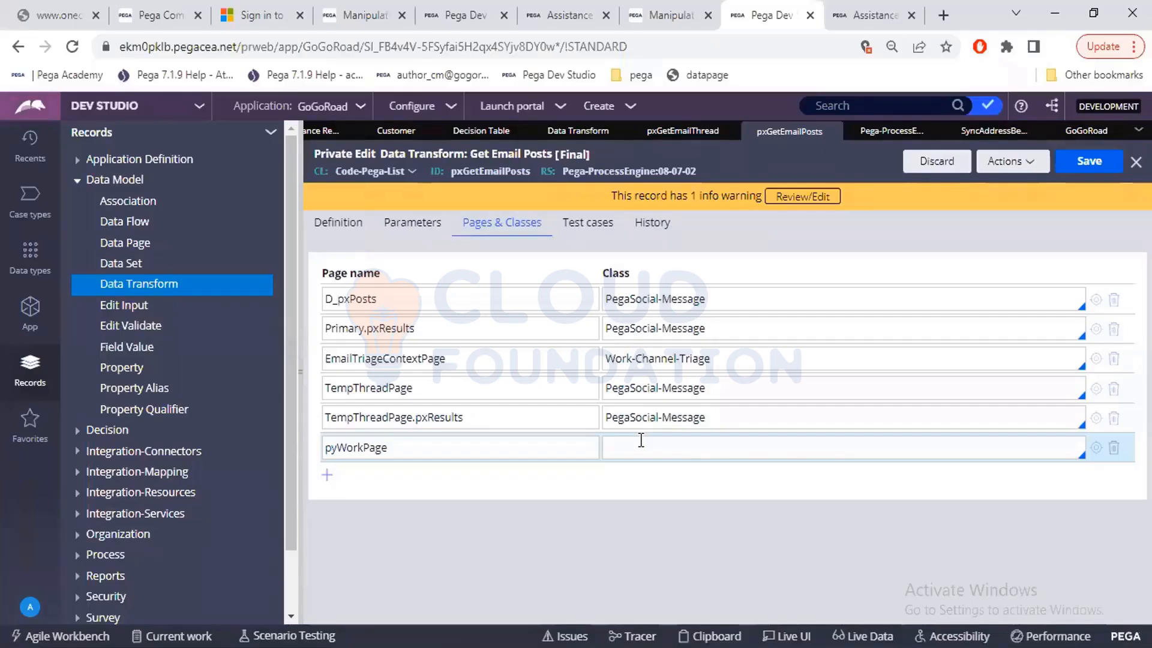
key(ctrl+v)
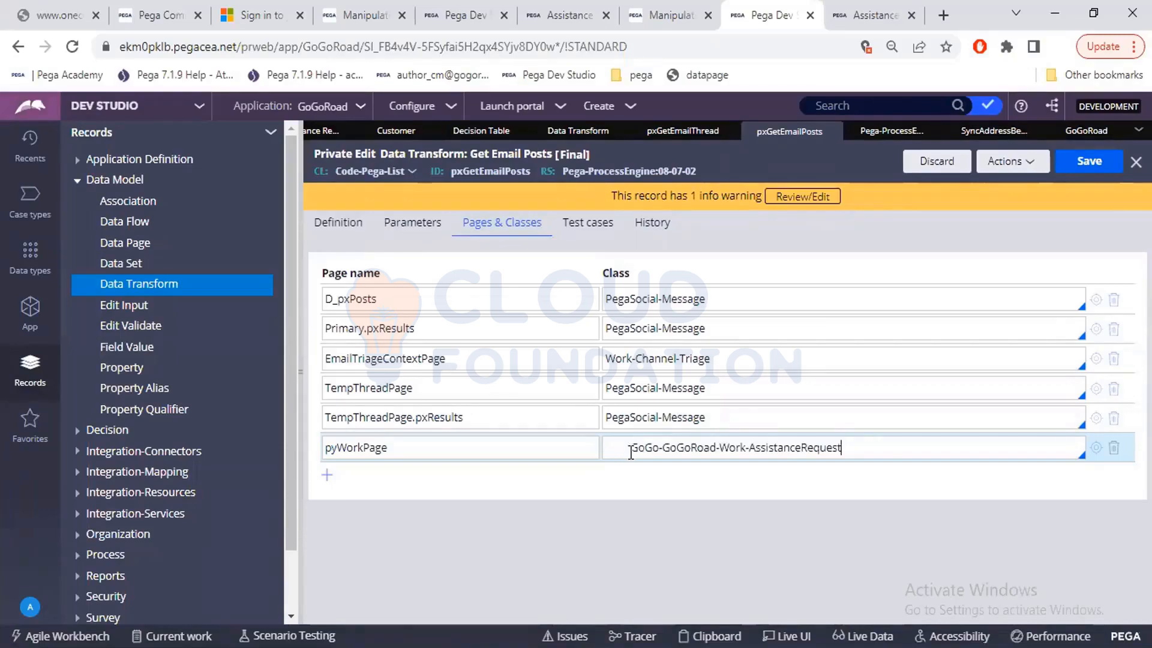
click(648, 537)
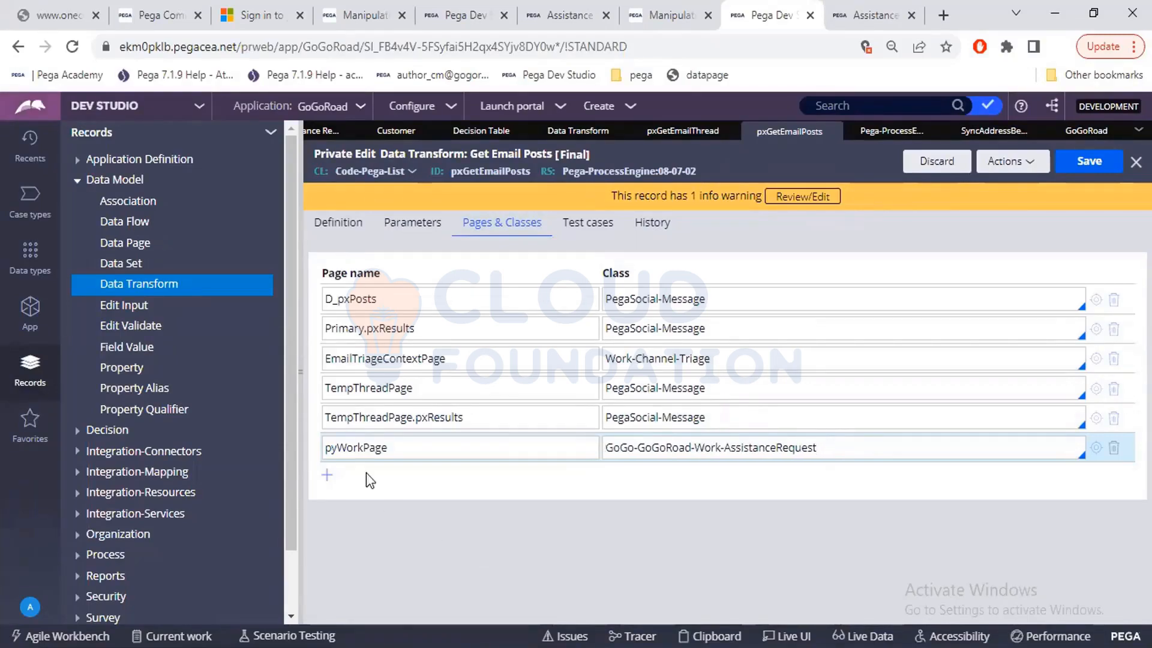
Add a new entry with the page name PyWorkPage.CustomerID to the data transform's pages and classes.
click(327, 475)
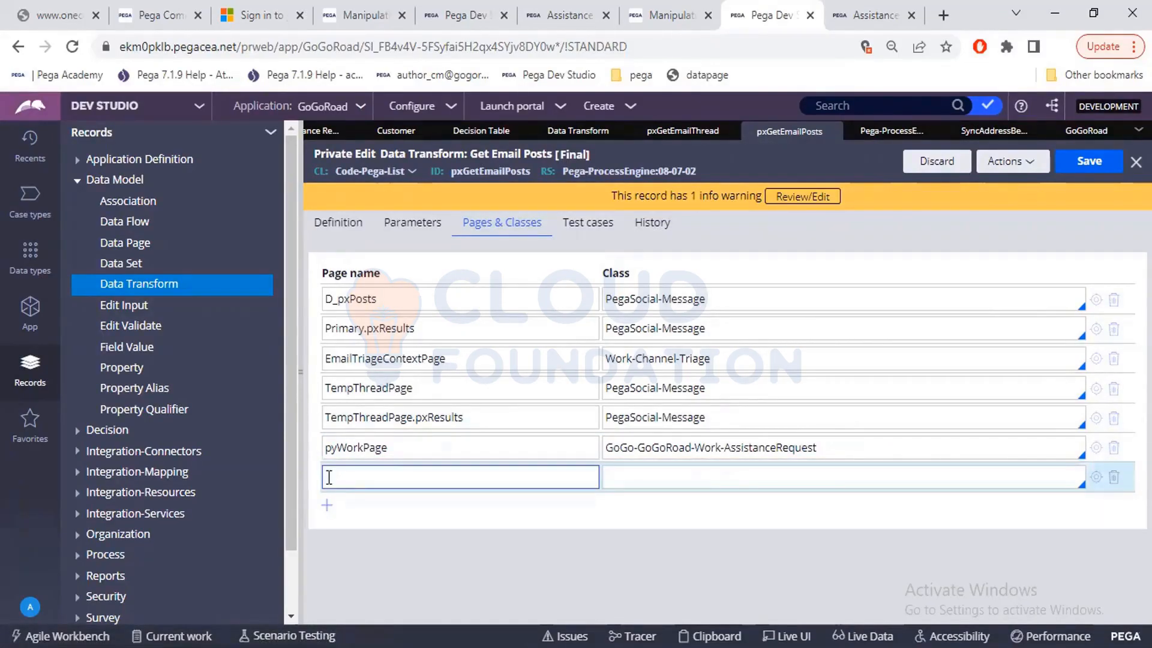
text(DyWork)
text(Page.Customer)
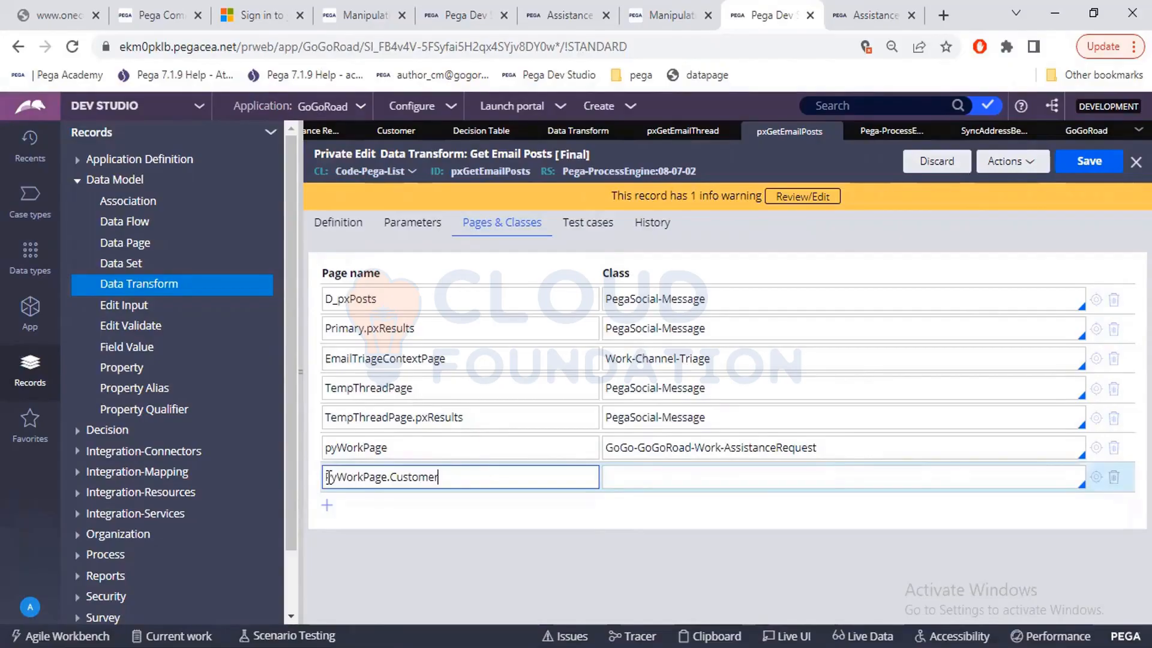
text(ID)
Copy the pxObjClass value from the embedded CustomerID clipboard page and set it as the PyWorkPage.CustomerID entry's class, GoGo-GoGoRoad-Data-Customer.
key(alt+Tab)
click(87, 508)
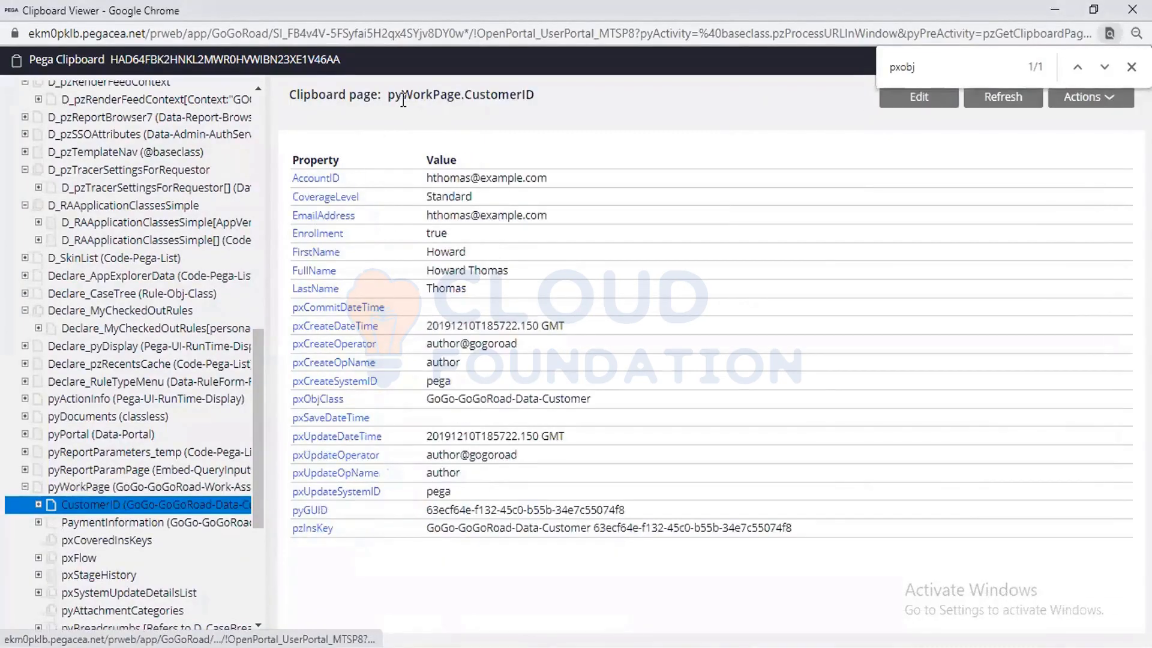
drag(388, 96, 461, 96)
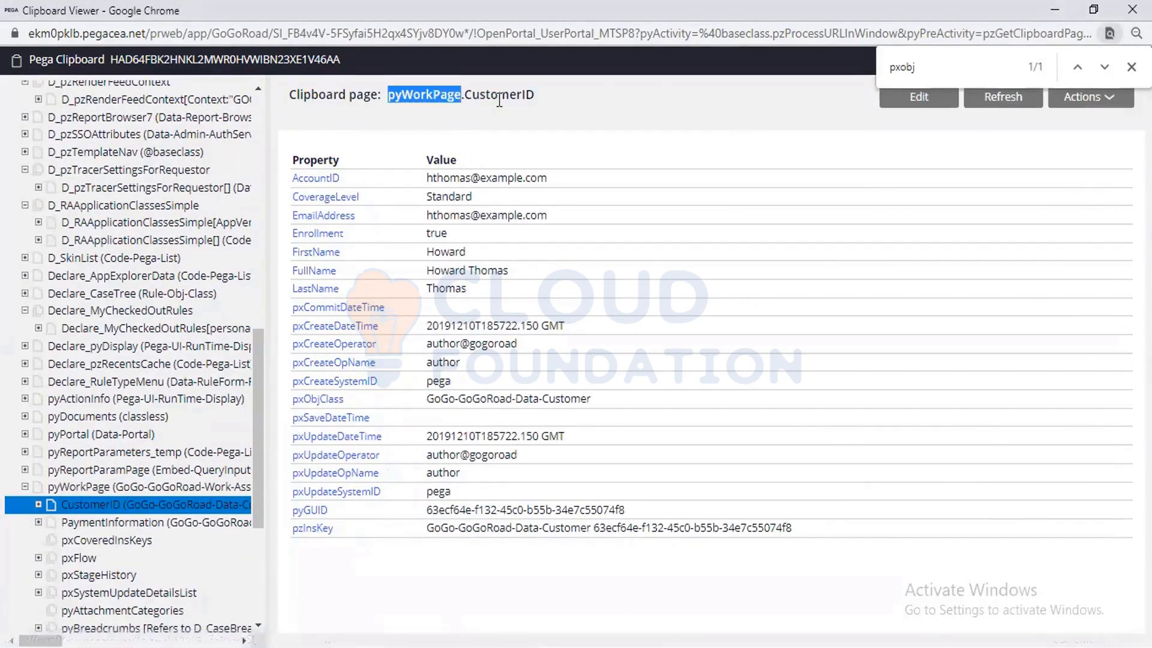
key(ctrl+f)
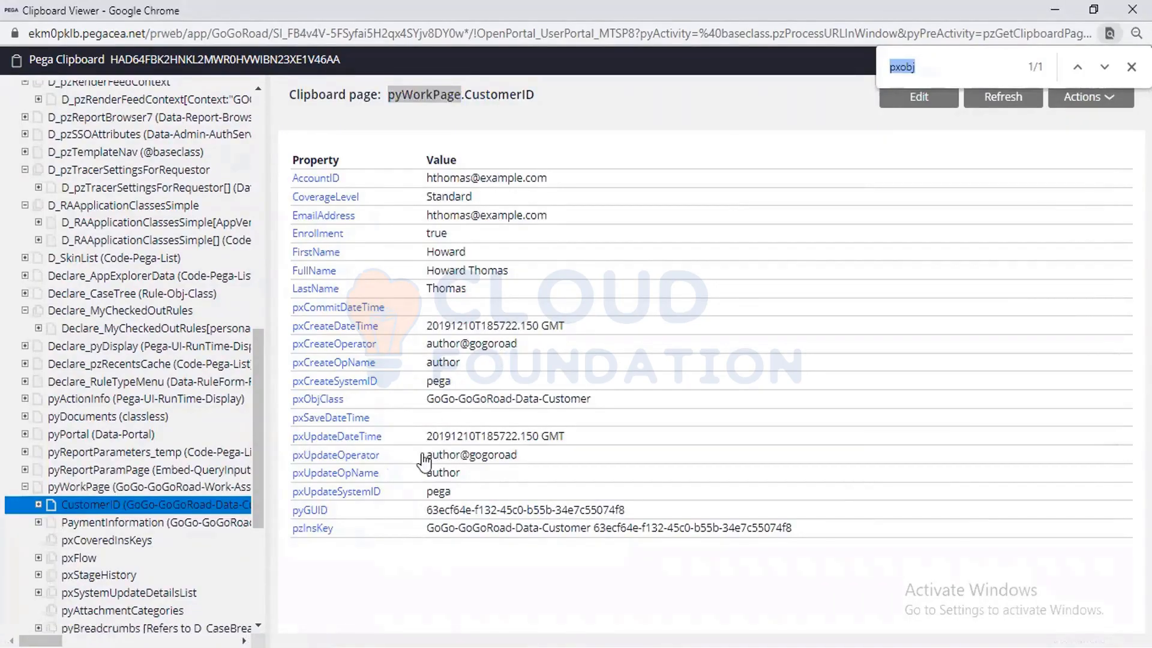
drag(429, 408, 606, 406)
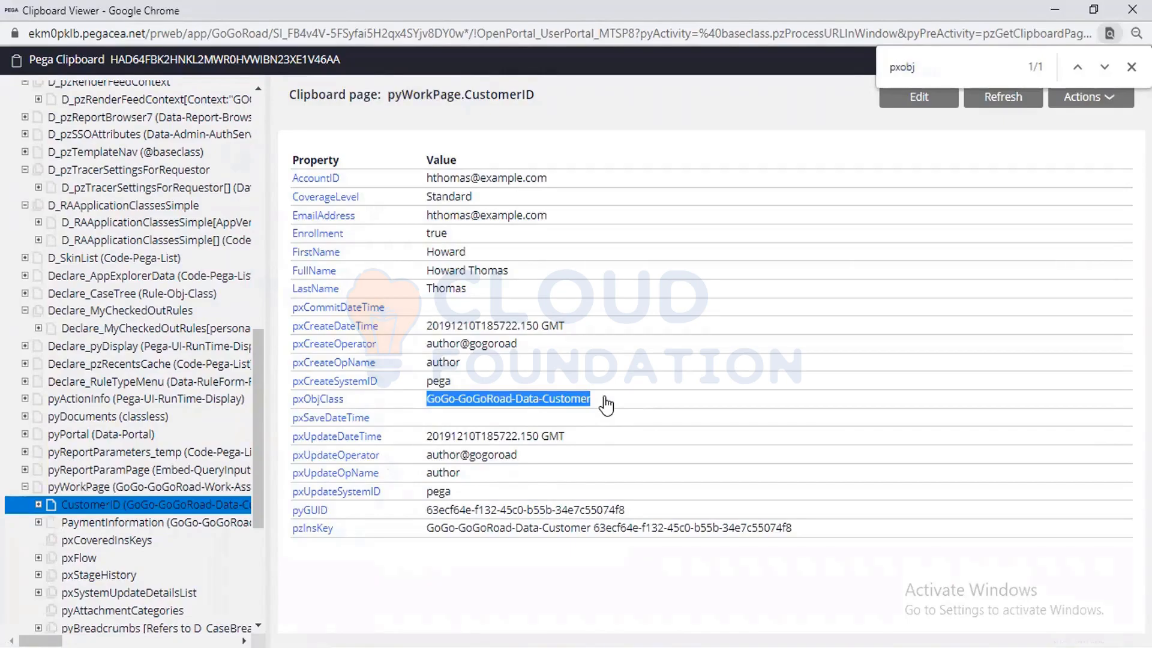
key(ctrl+c)
key(alt+Tab)
click(641, 470)
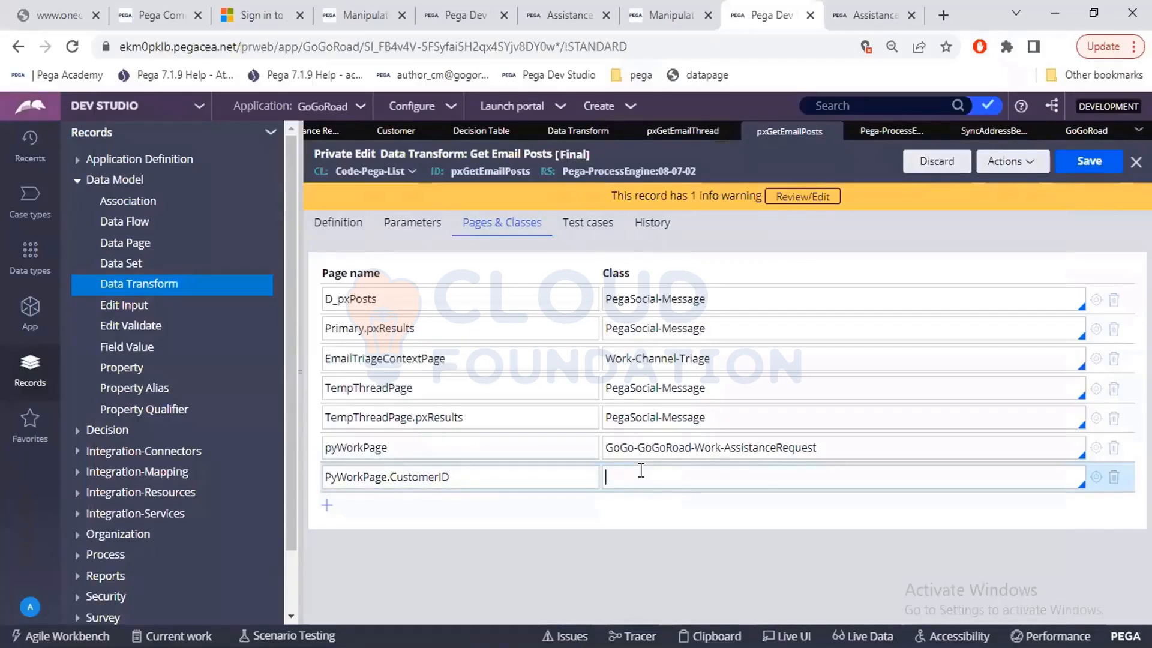
key(ctrl+v)
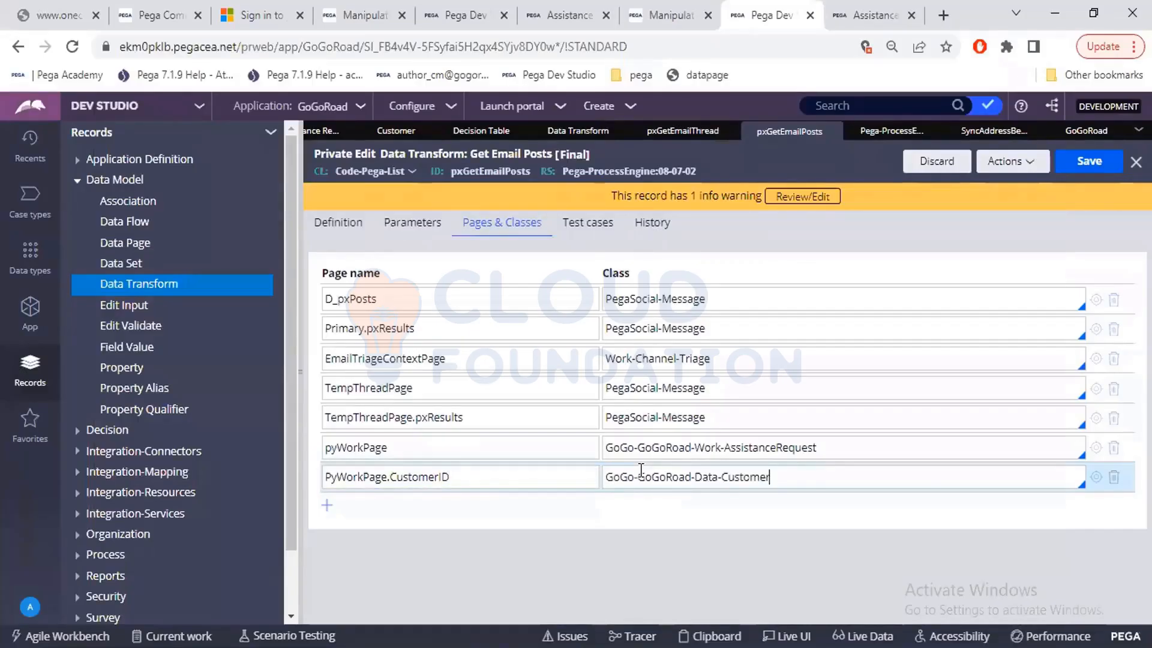
Replace the Set row's target in the definition with PyWorkPage.CustomerID.FirstName, choosing the declared page and property from the suggestions.
click(344, 230)
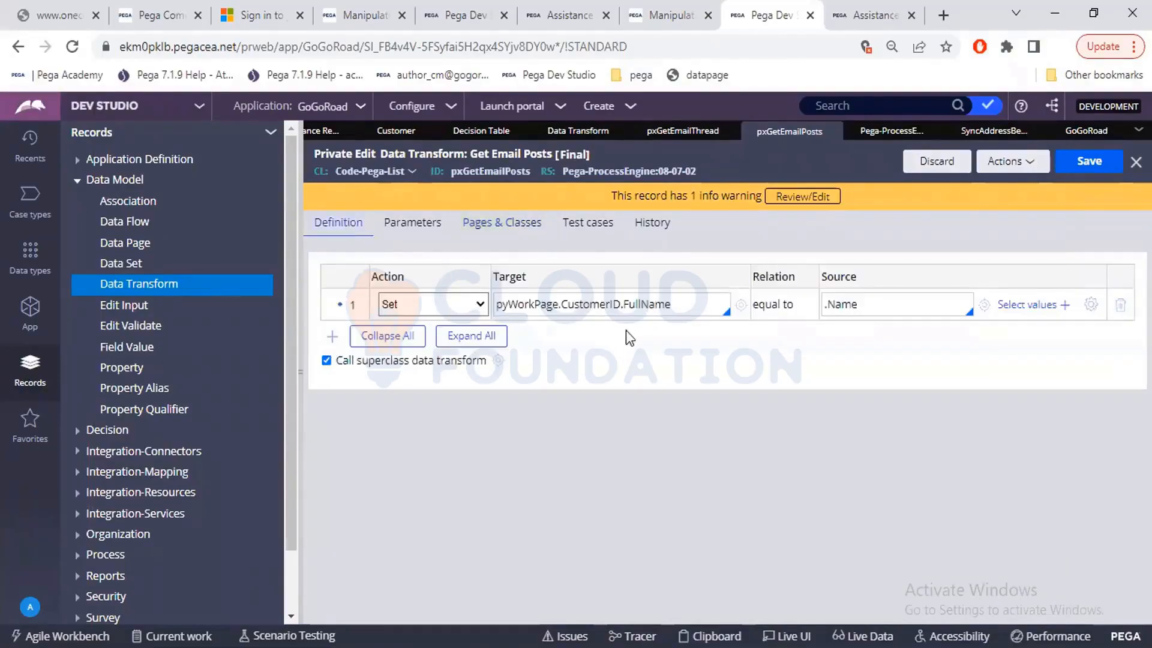
double_click(686, 306)
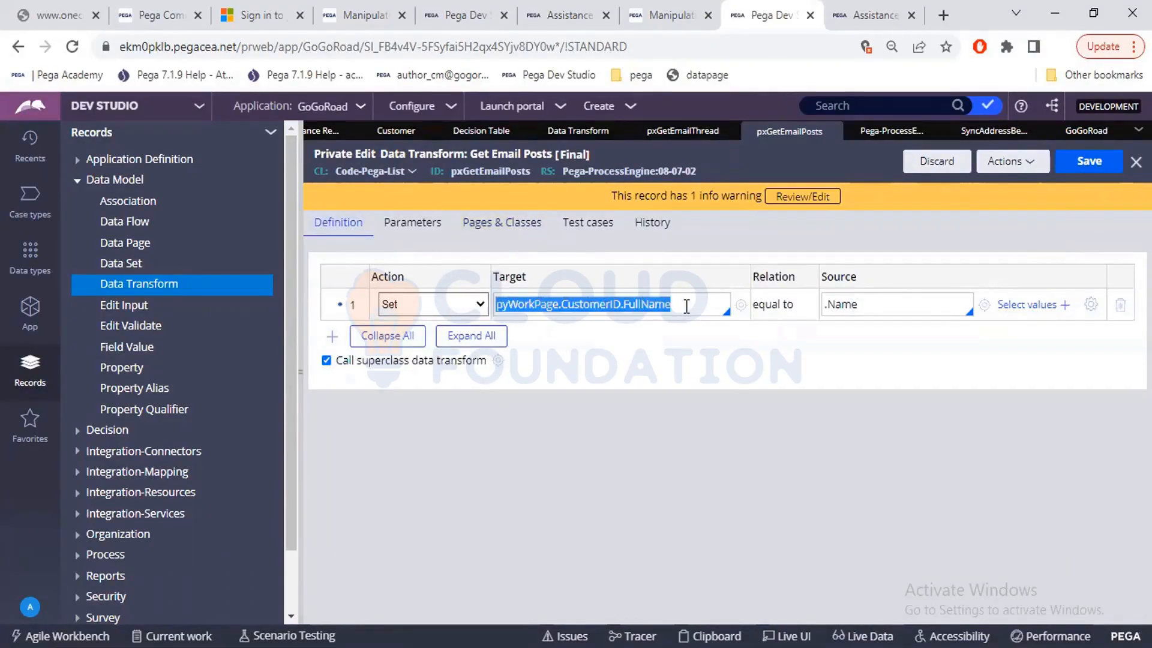
key(BackSpace)
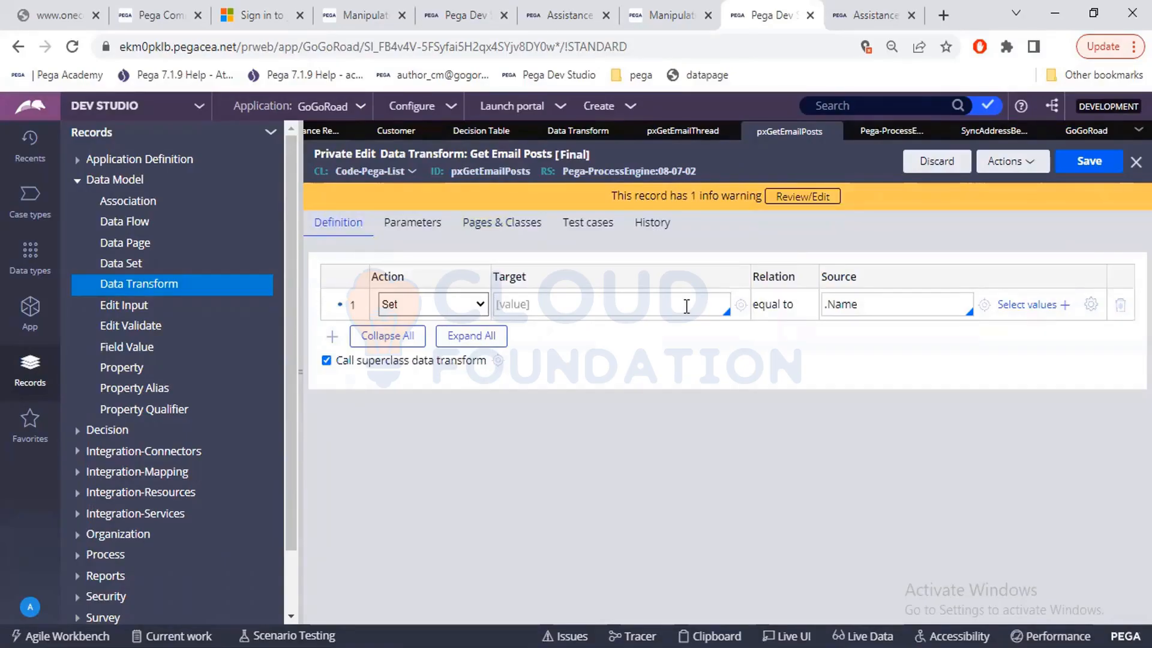
click(686, 306)
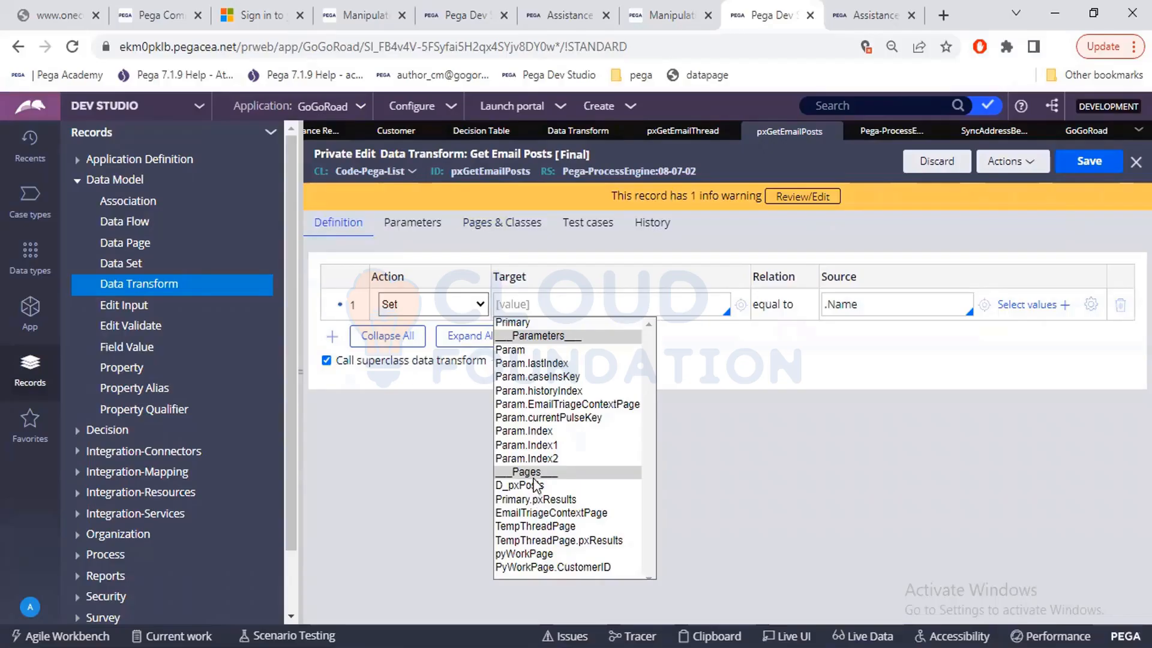
click(544, 568)
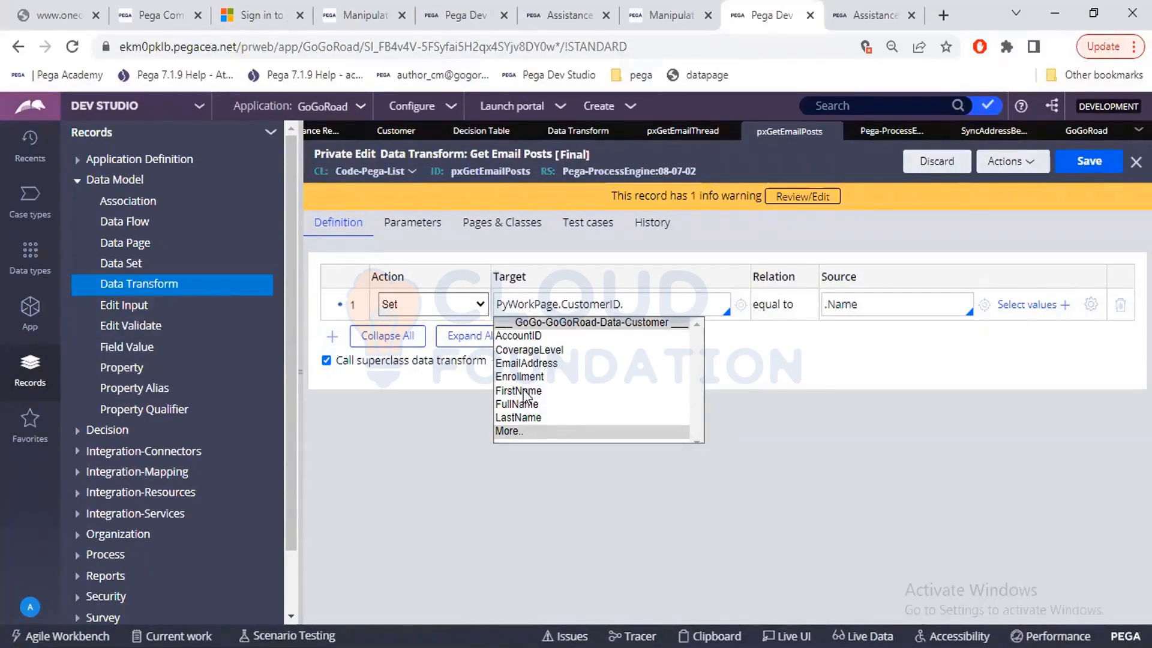
click(523, 390)
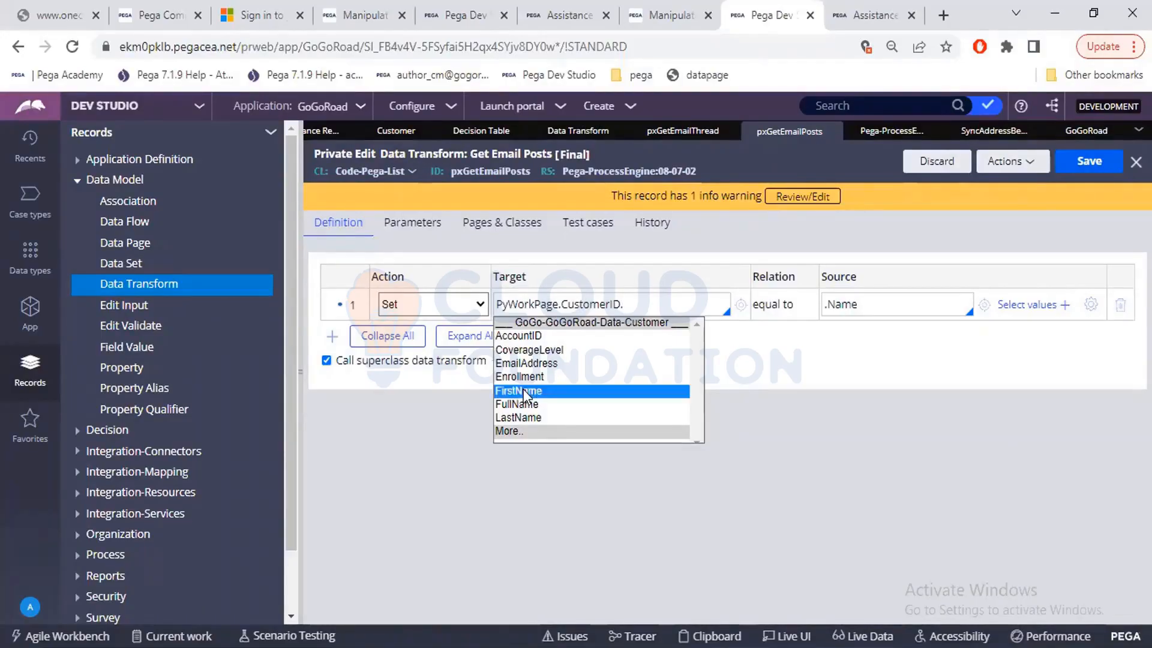
click(523, 391)
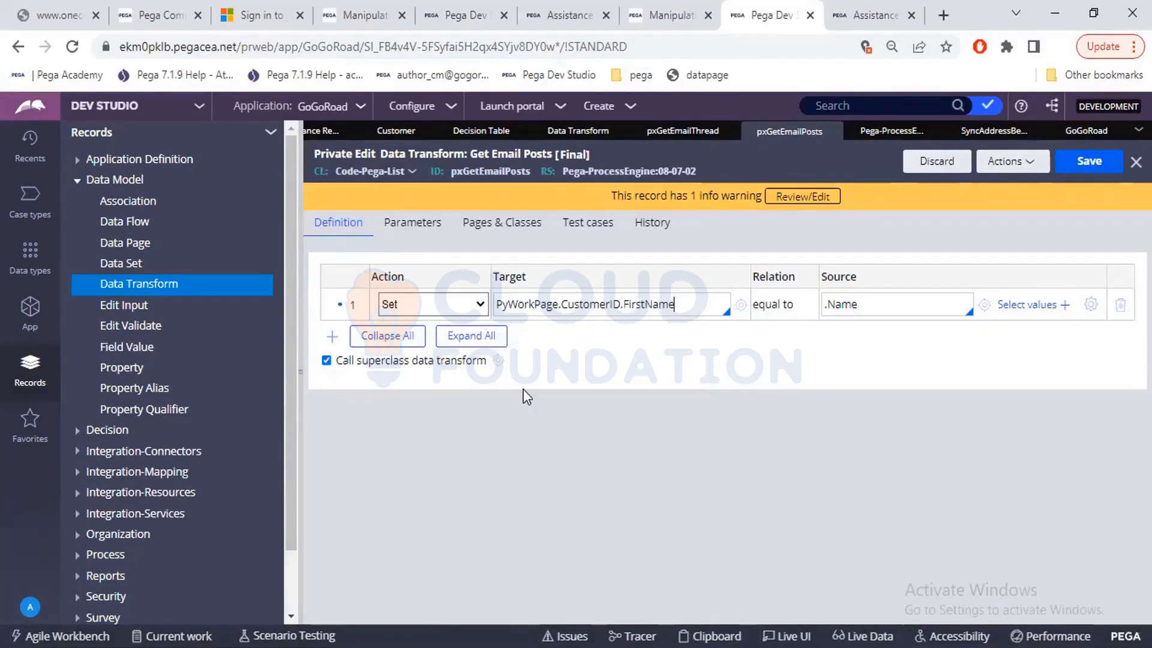
Clear the source value of the Set row.
click(852, 304)
key(ctrl+a)
key(BackSpace)
text("")
key(Left)
key(BackSpace)
key(Delete)
Set the Set row's source to .pxApplicationVersions, chosen from the suggested Code-Pega-List properties.
text(.)
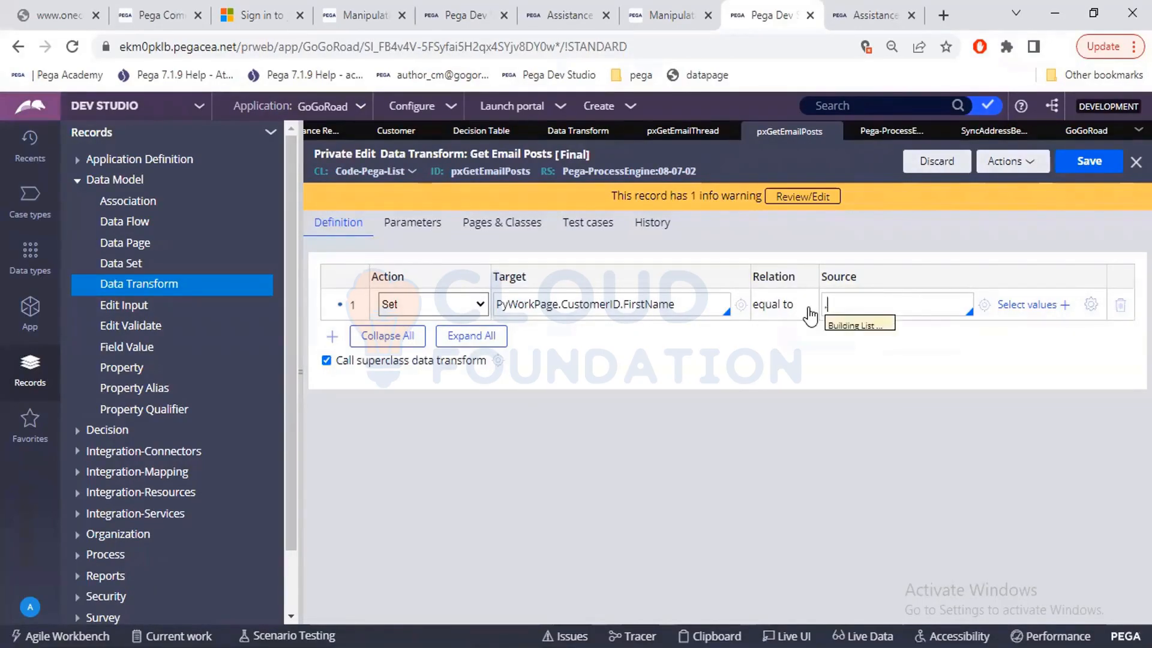
key(Down)
key(Down)
key(Down)
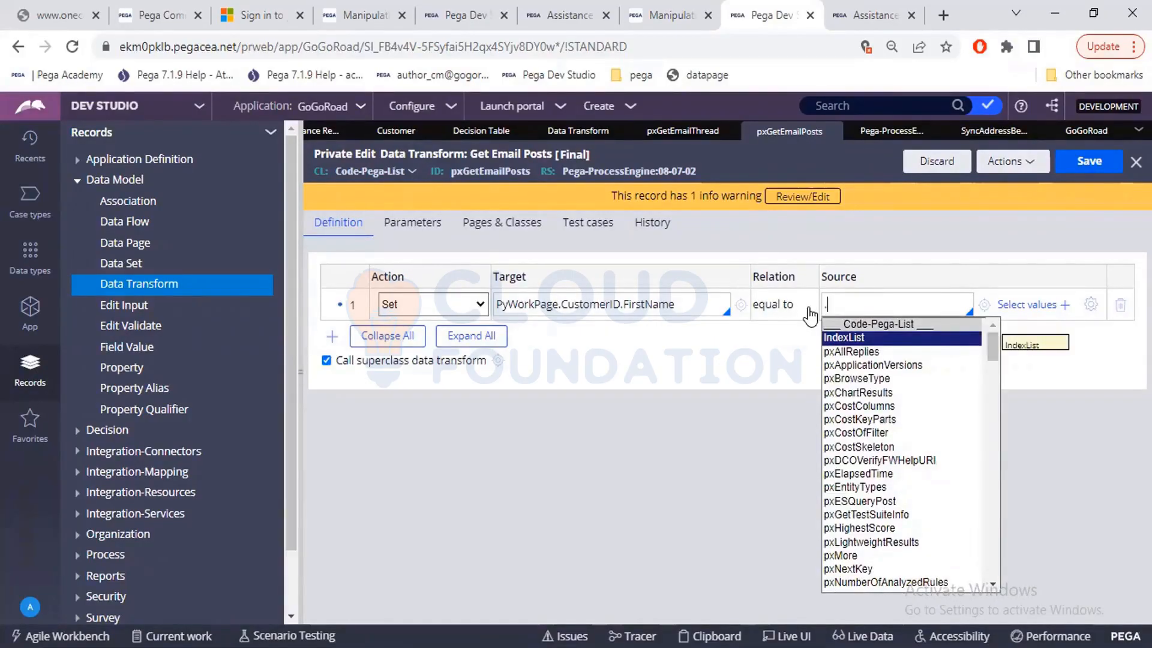
key(Return)
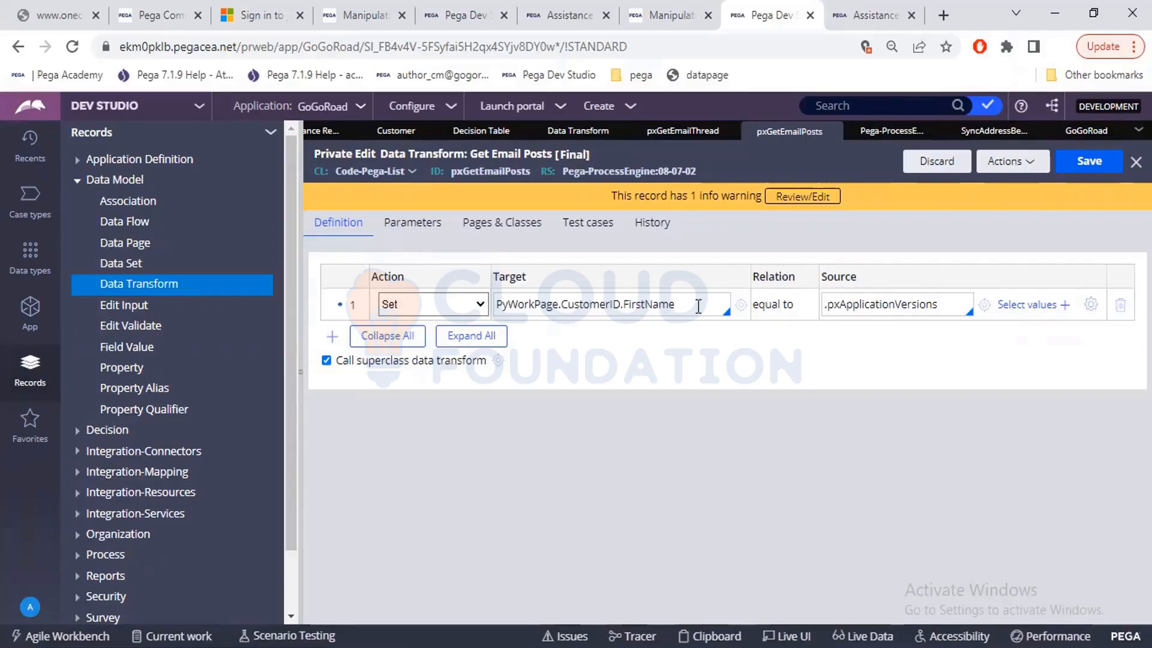
Switch to the Clipboard Viewer and examine the properties directly on pyWorkPage, down to the value of pyLabelOld.
click(699, 307)
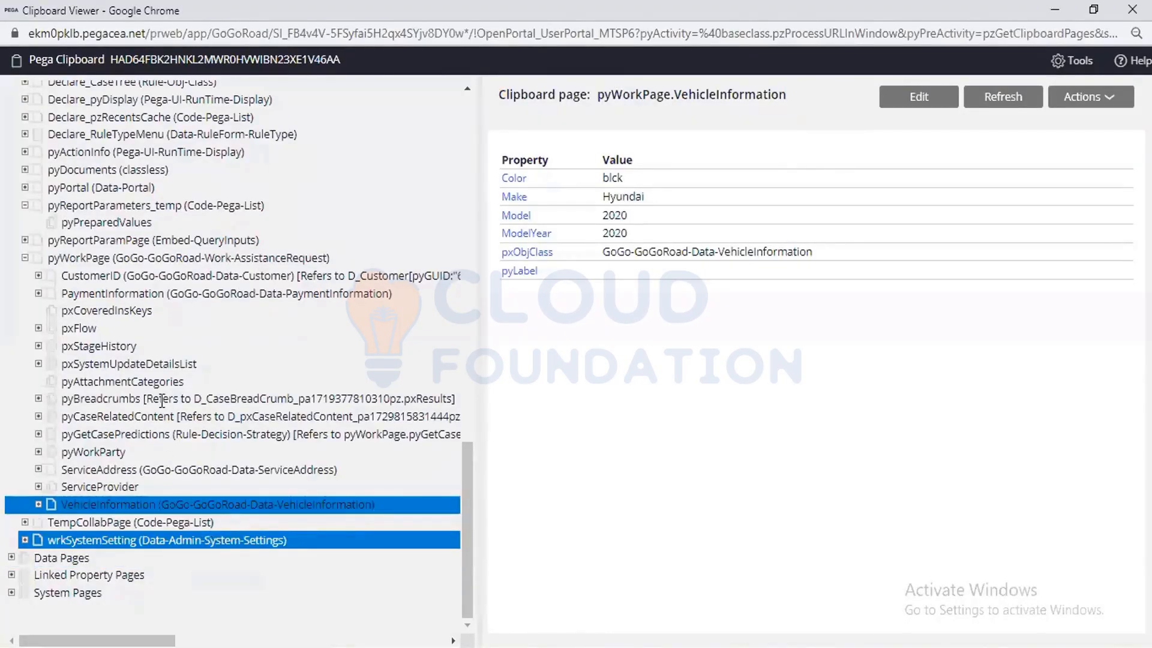
click(139, 260)
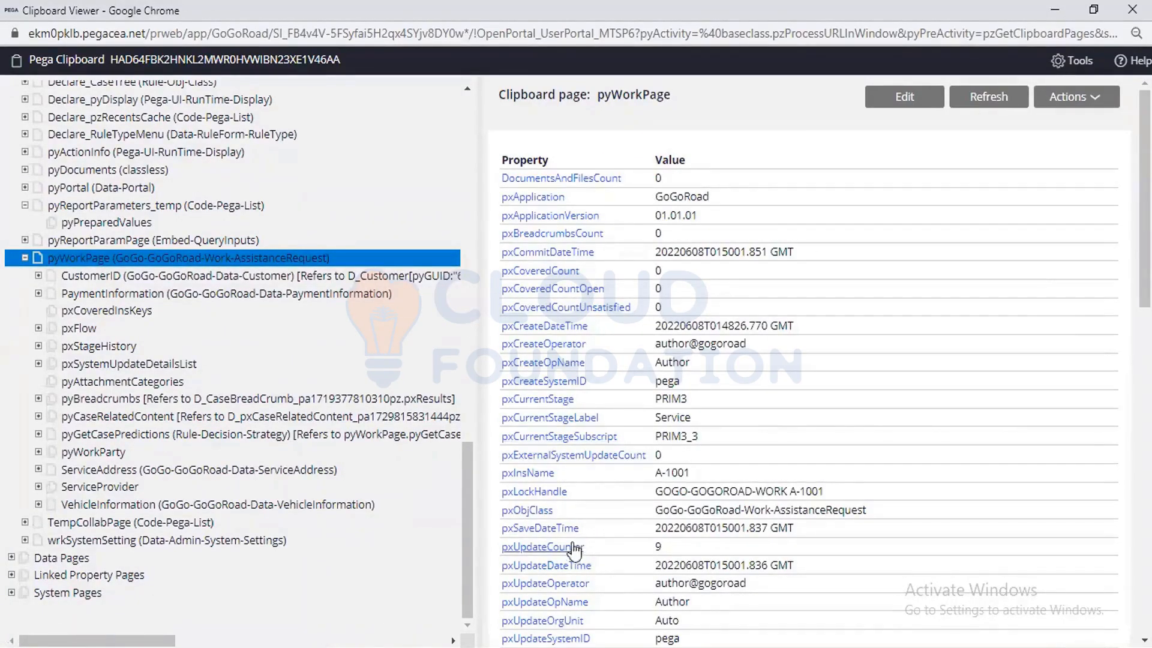
scroll(598, 565, down, 1)
scroll(599, 566, down, 6)
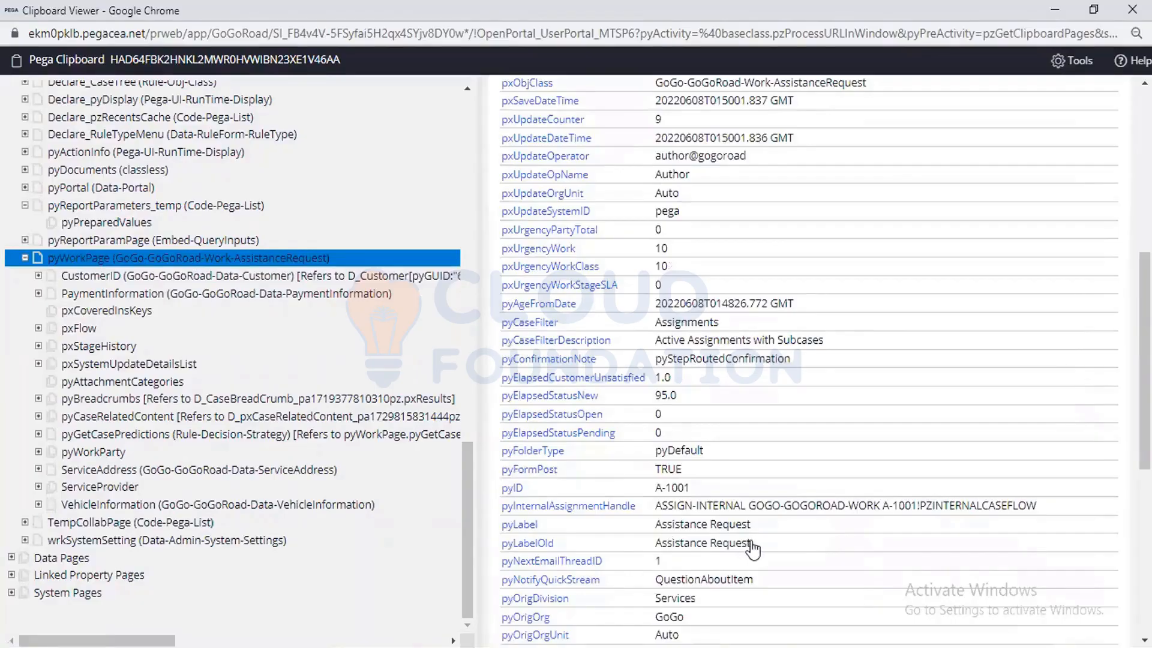
drag(753, 544, 656, 548)
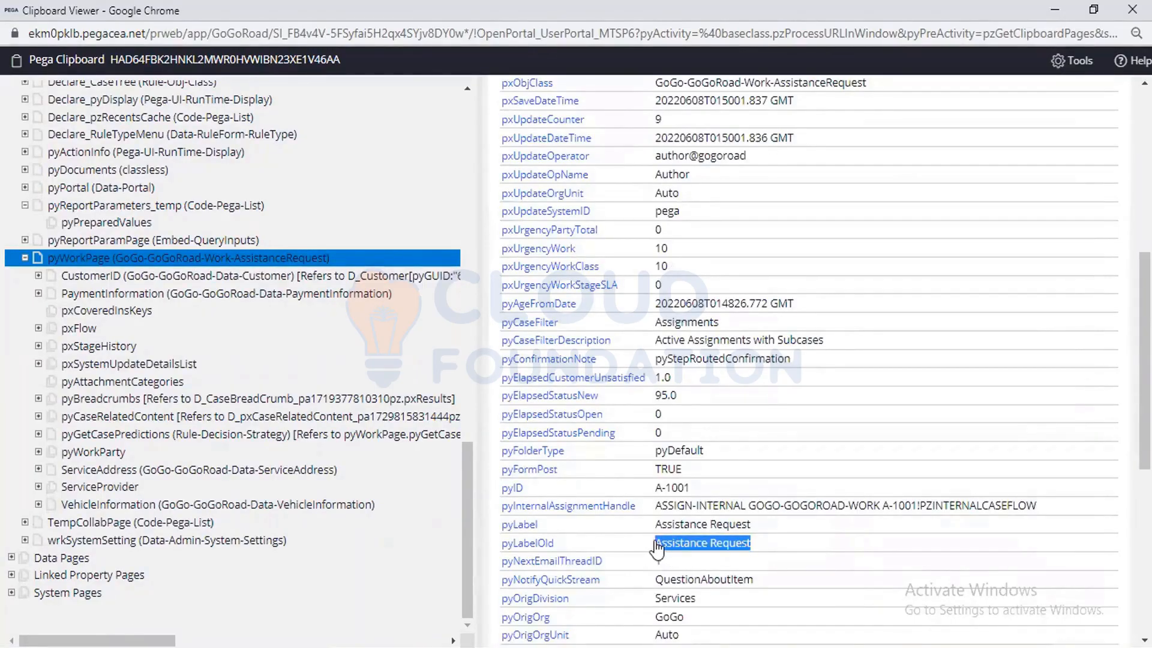